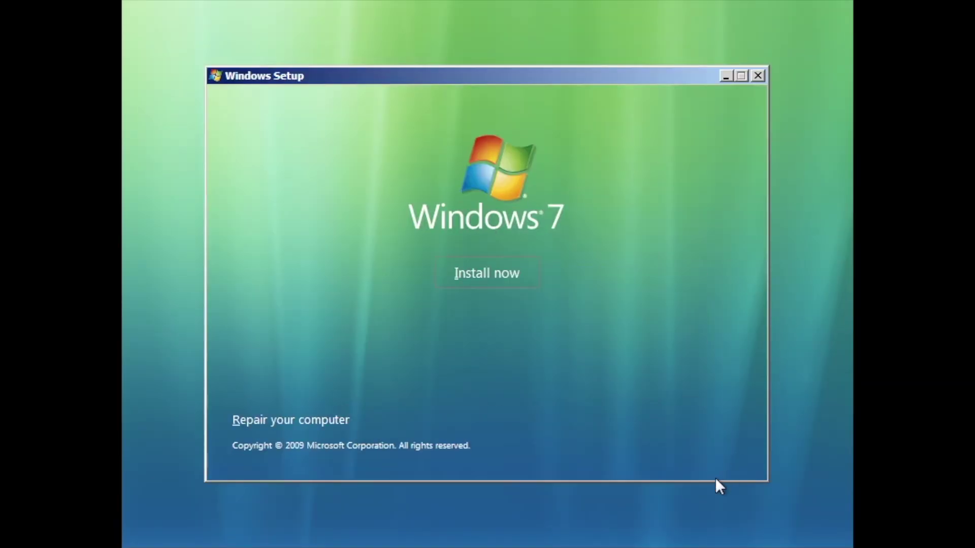
- Start the Windows installation with Install now on the Setup screen
click(487, 276)
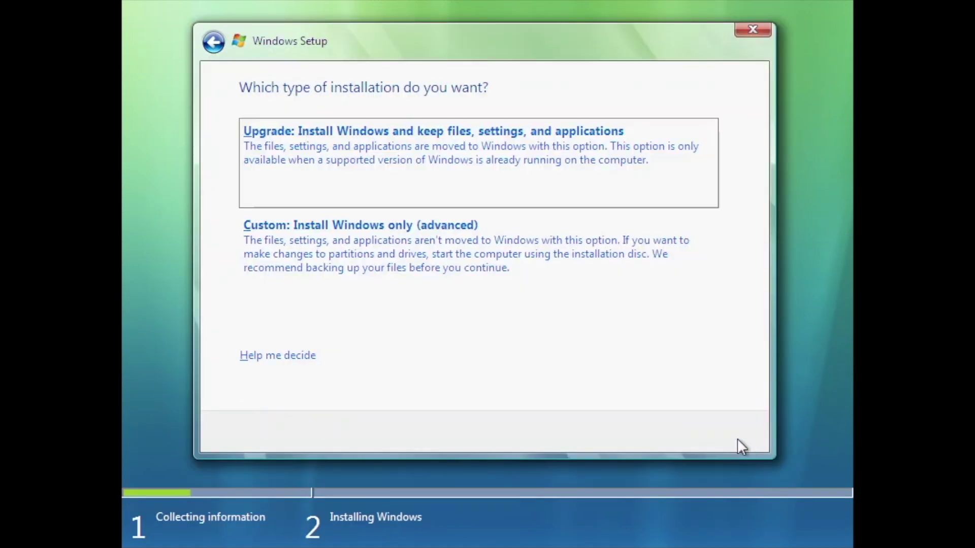
- Create a new partition for the custom install and let Setup run through to the desktop
click(657, 348)
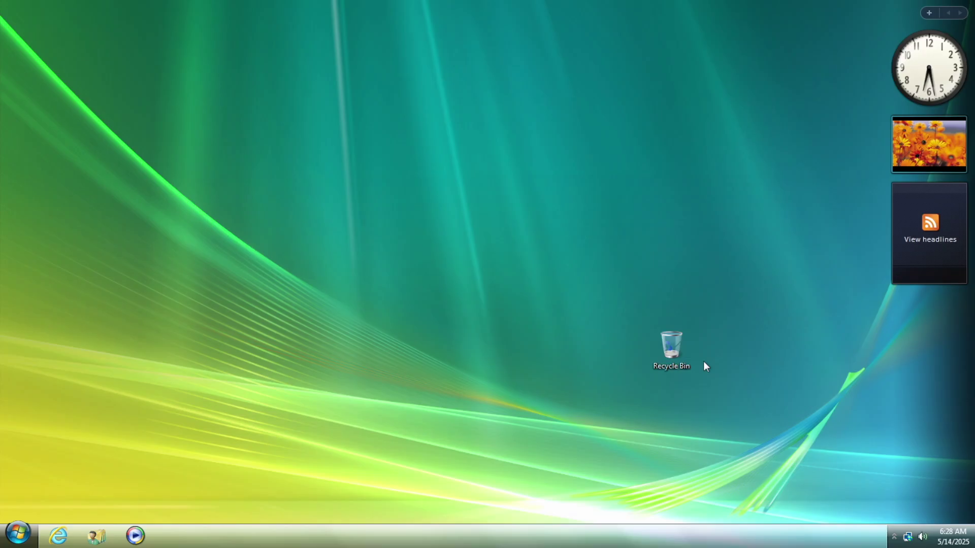
- Select the Recycle Bin and drag it from mid-screen to the top-left corner
drag(705, 366, 578, 300)
drag(671, 351, 48, 30)
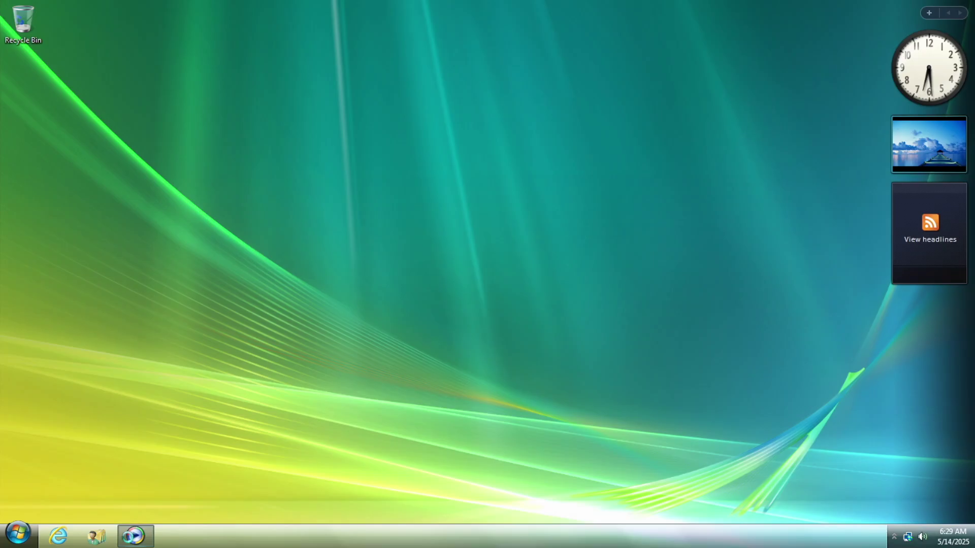
- Check the Media Player, Explorer and Internet Explorer taskbar menus, then open the Start menu
right_click(129, 536)
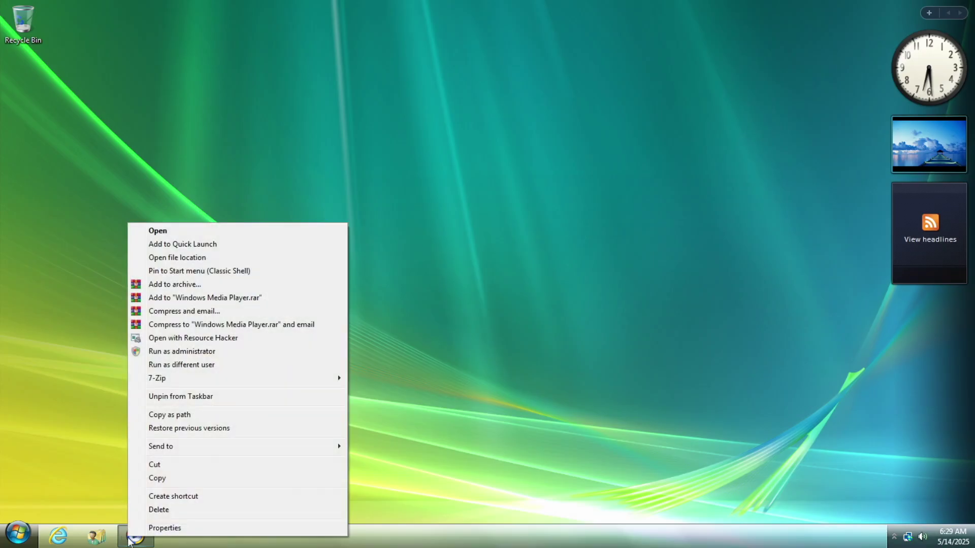
click(75, 476)
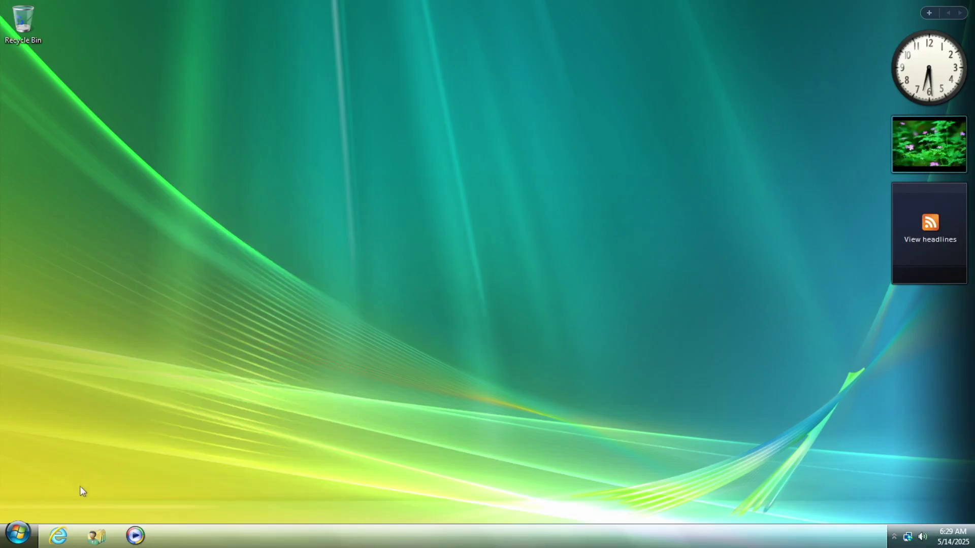
right_click(95, 536)
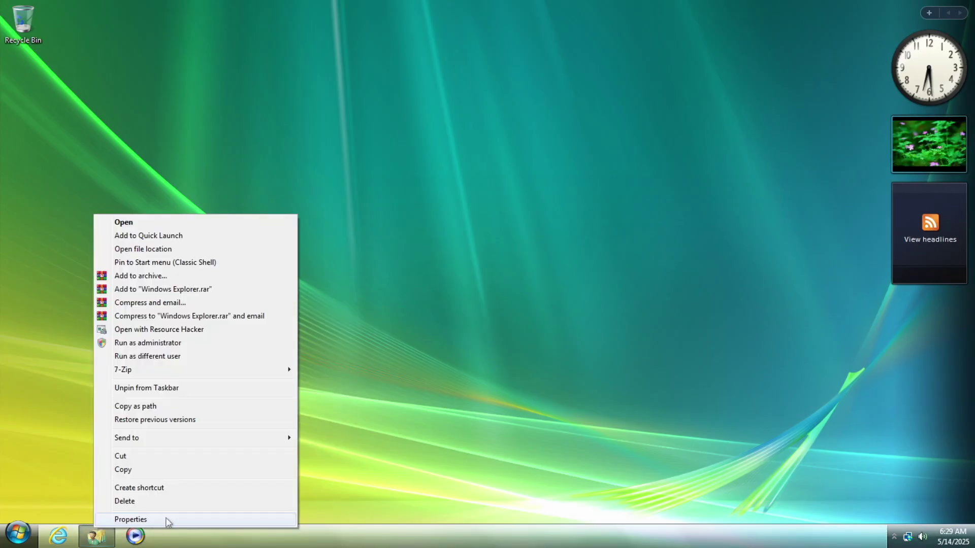
click(364, 523)
right_click(58, 537)
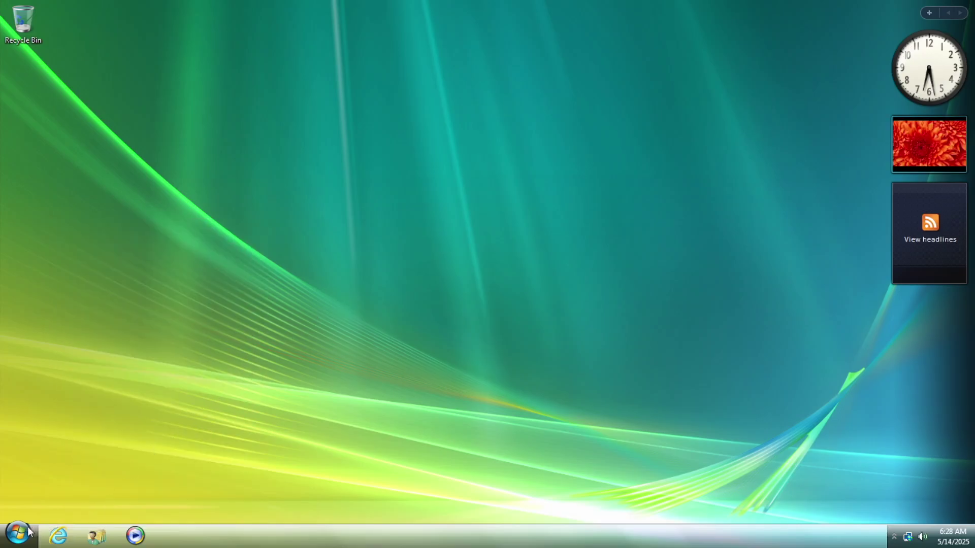
click(18, 535)
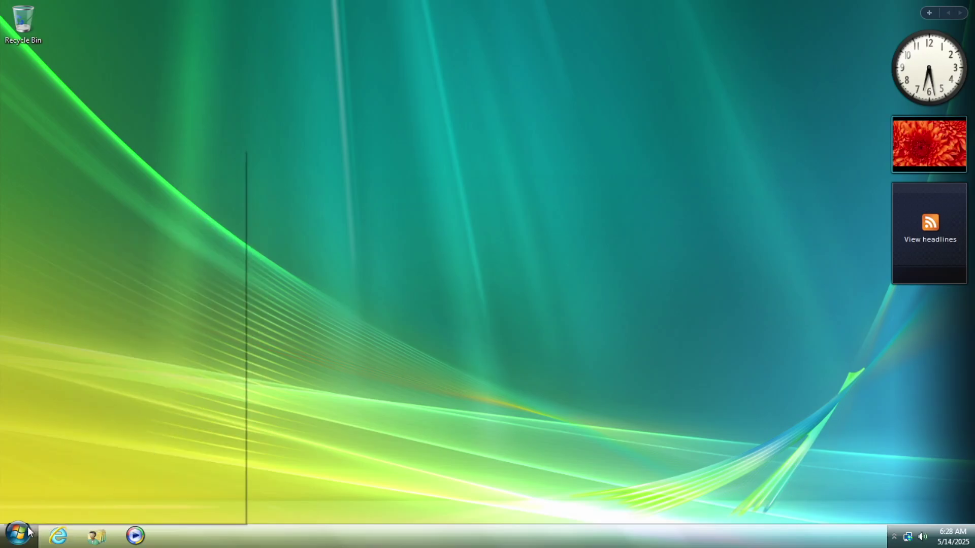
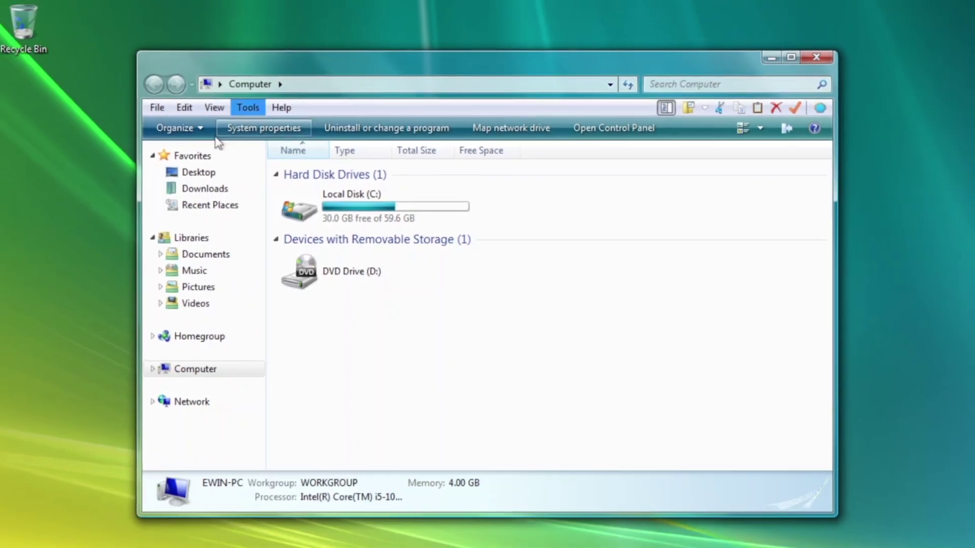
- Browse Favorites and Libraries, then maximize the All Control Panel Items window
click(192, 156)
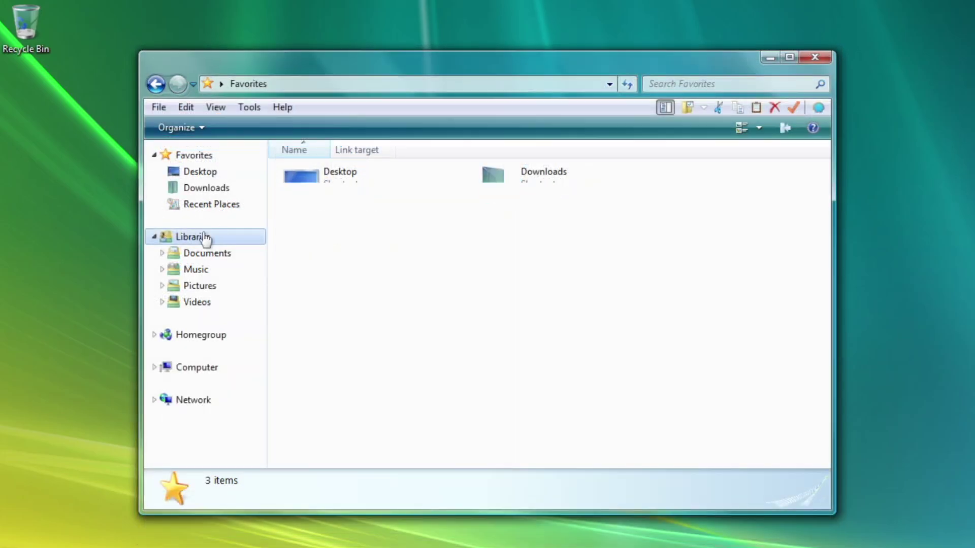
click(194, 237)
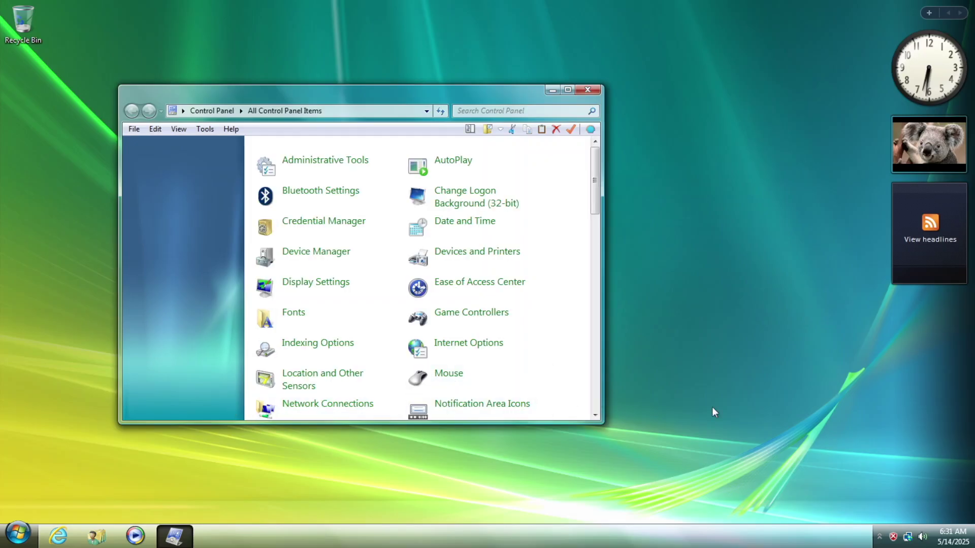
click(567, 90)
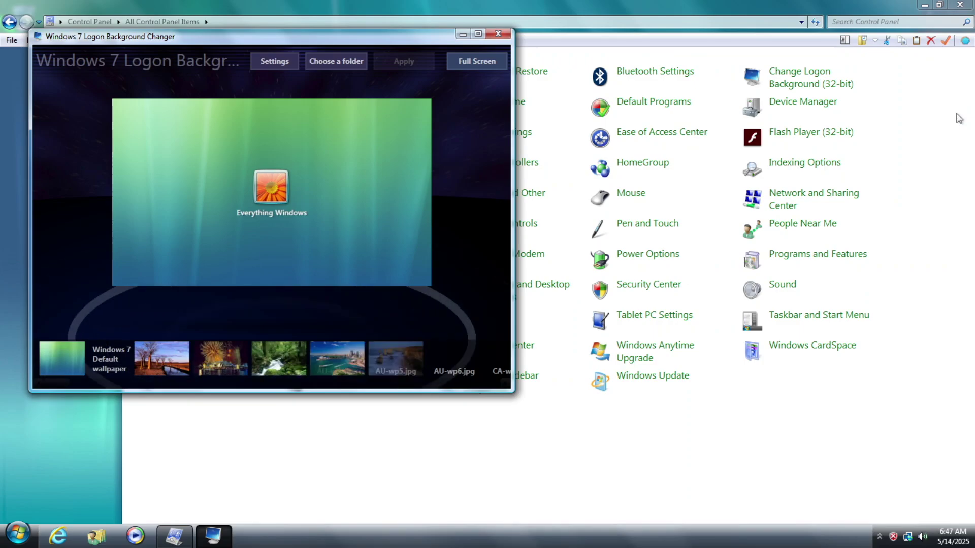
- Apply the Space Needle photo img13.jpg as logon background, then lock the computer to view it
click(477, 47)
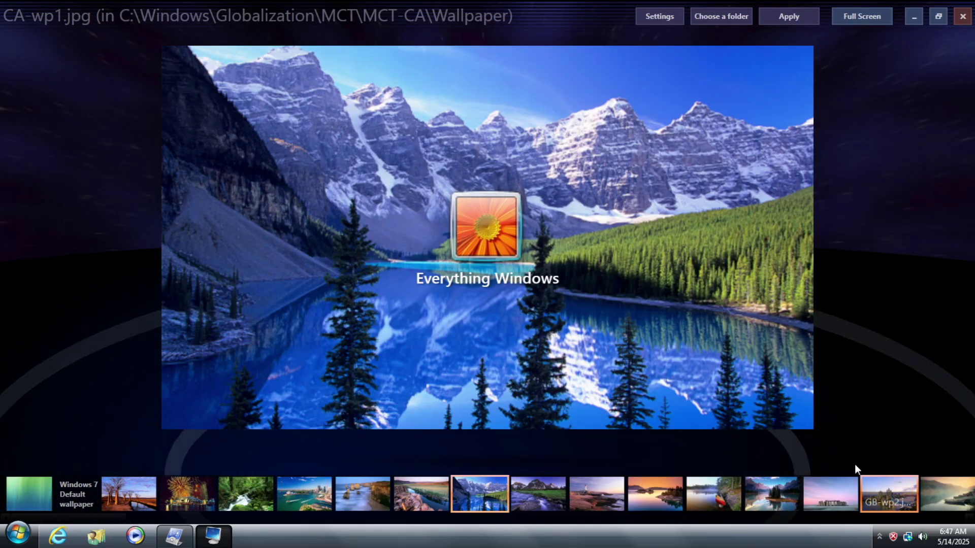
click(884, 494)
scroll(872, 502, down, 3)
click(789, 494)
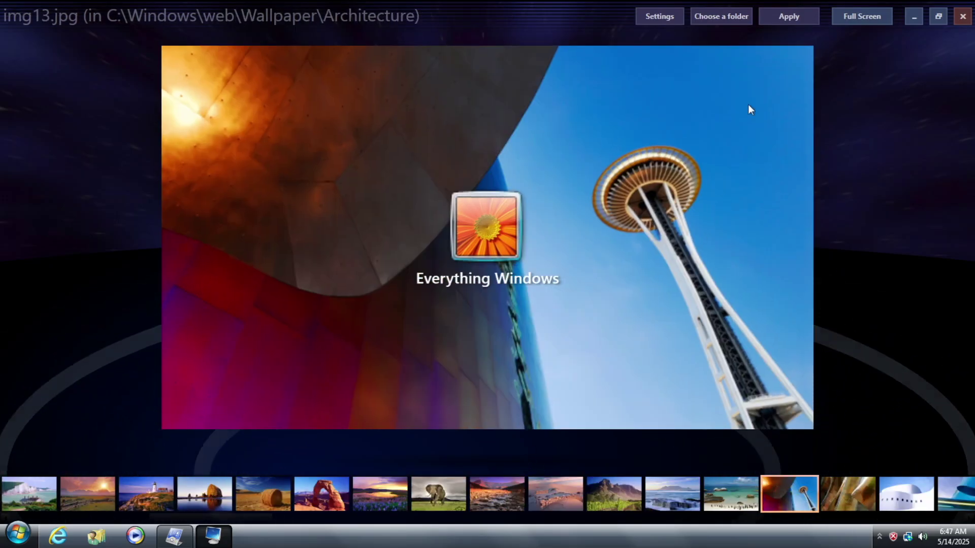
click(789, 16)
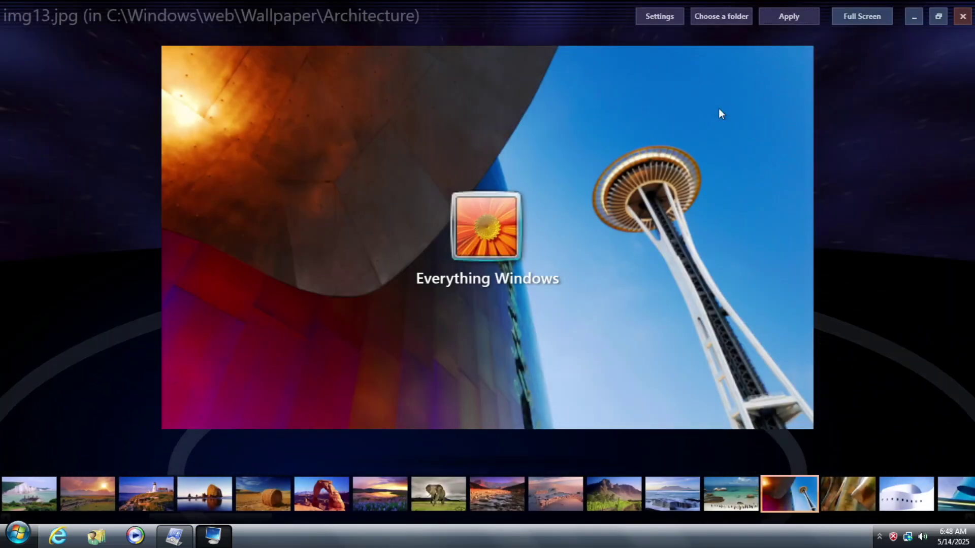
key(ctrl+alt+Delete)
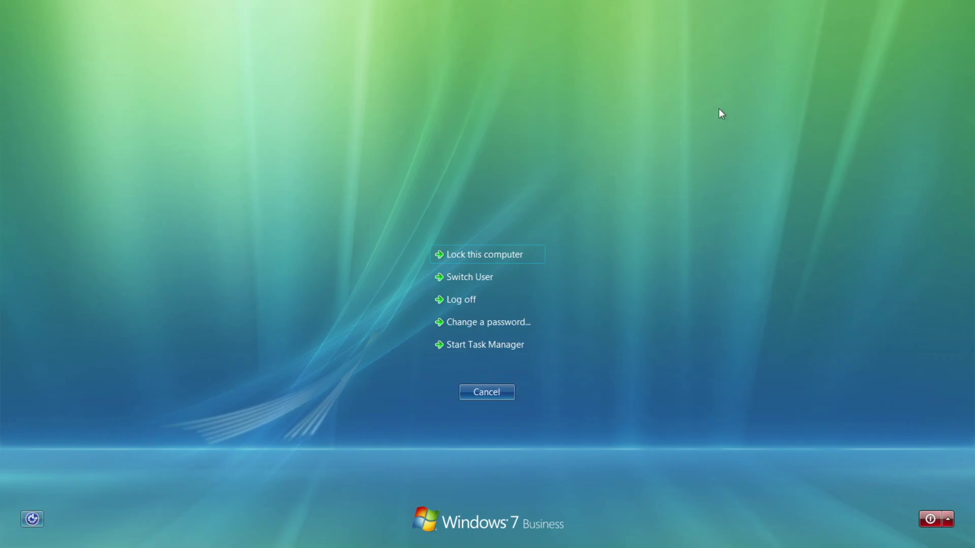
click(500, 251)
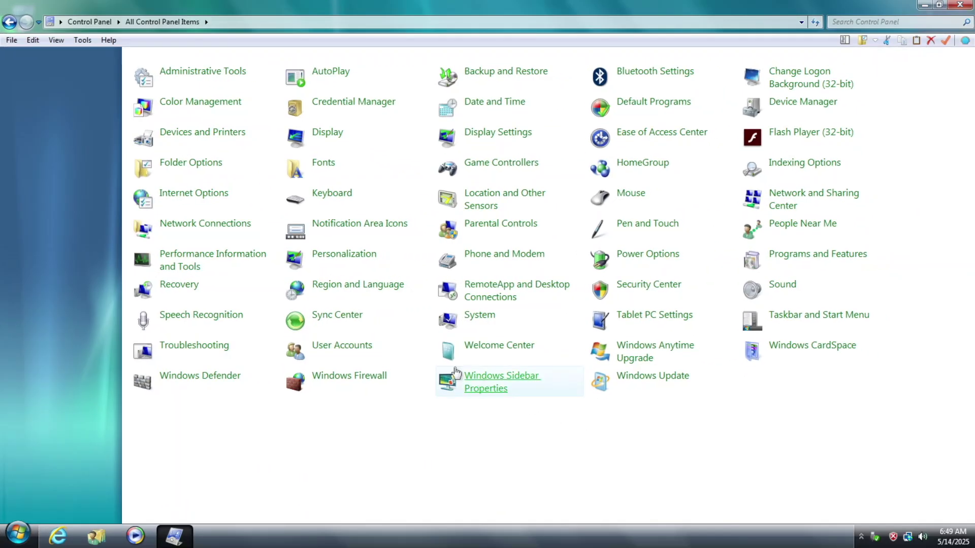
- Open Performance Information and Tools, Parental Controls and the Welcome Center, repositioning the Welcome Center
click(232, 267)
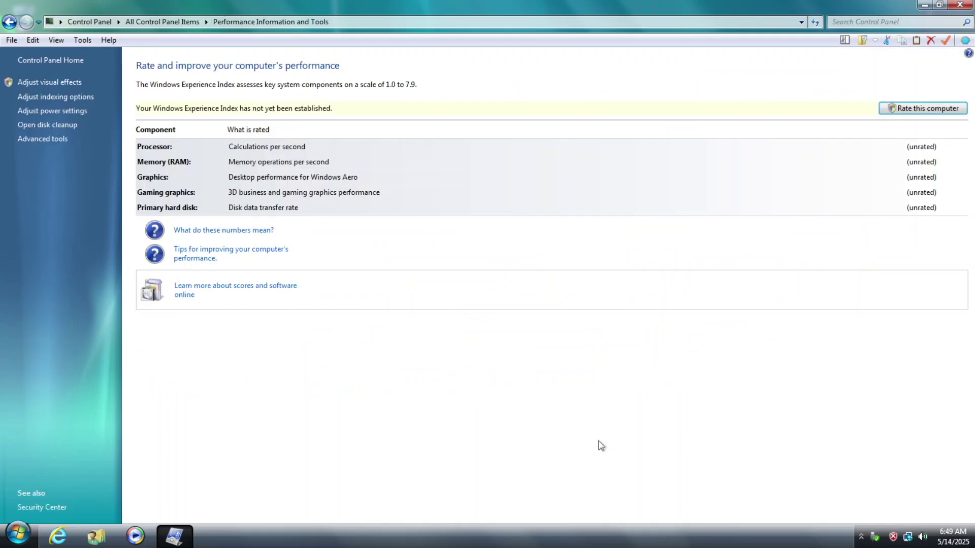
key(BackSpace)
click(501, 223)
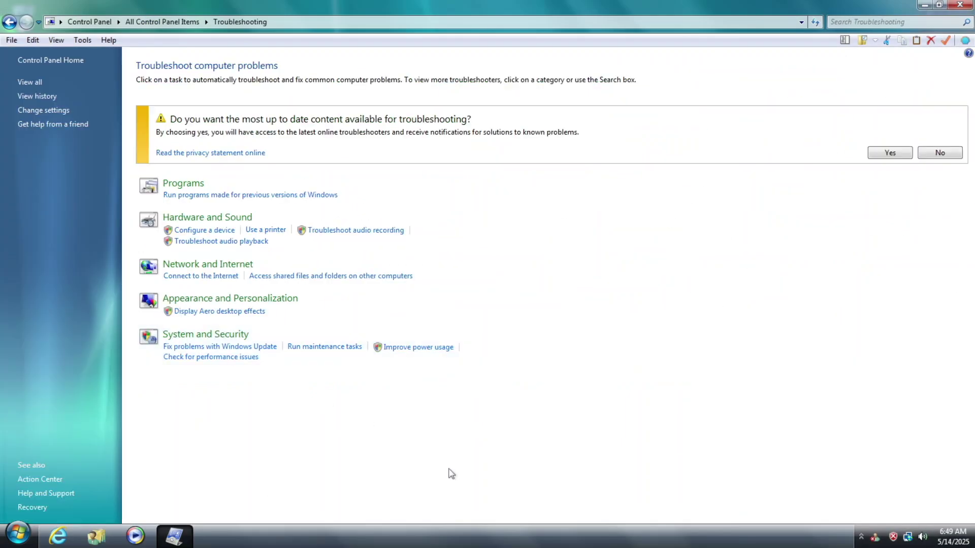
double_click(496, 344)
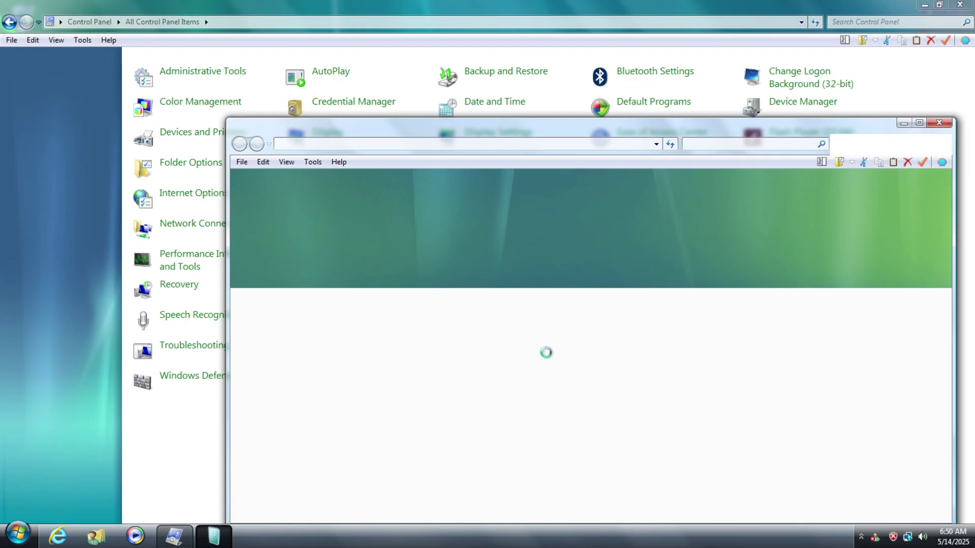
drag(570, 131, 481, 75)
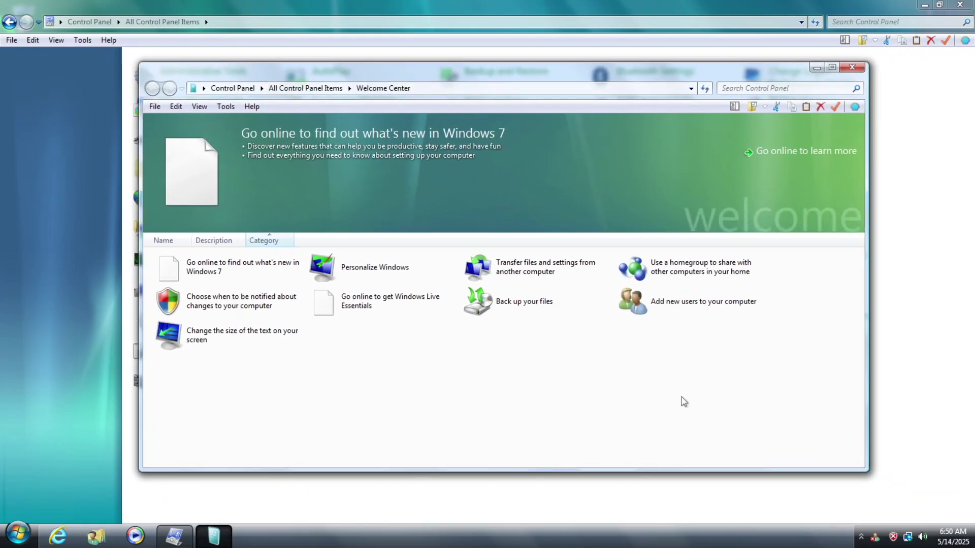
key(Down)
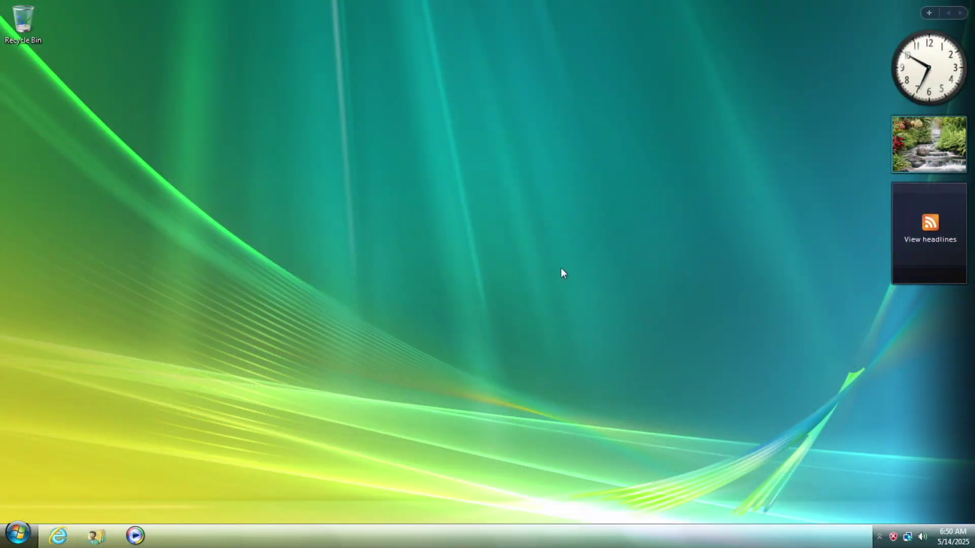
- Launch Internet Explorer and close its version information box
click(58, 535)
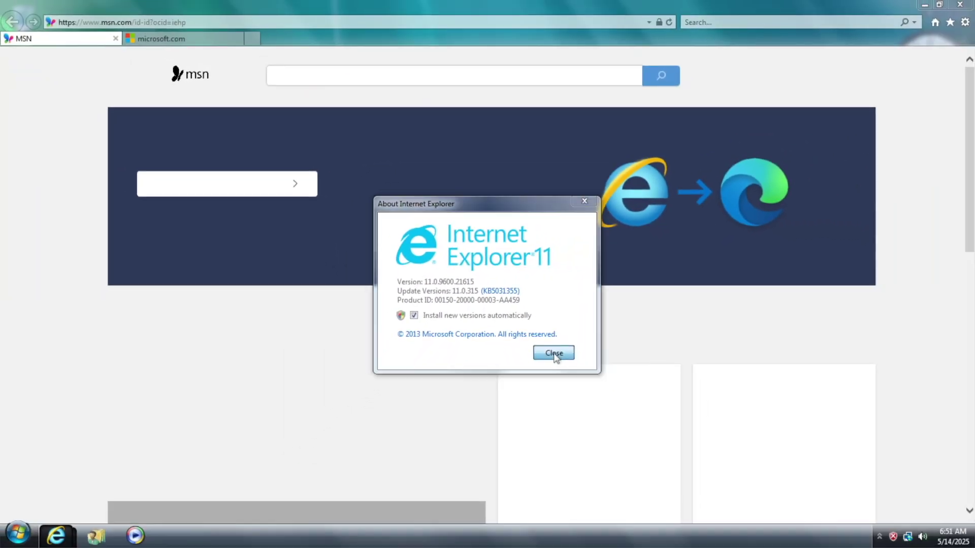
click(600, 408)
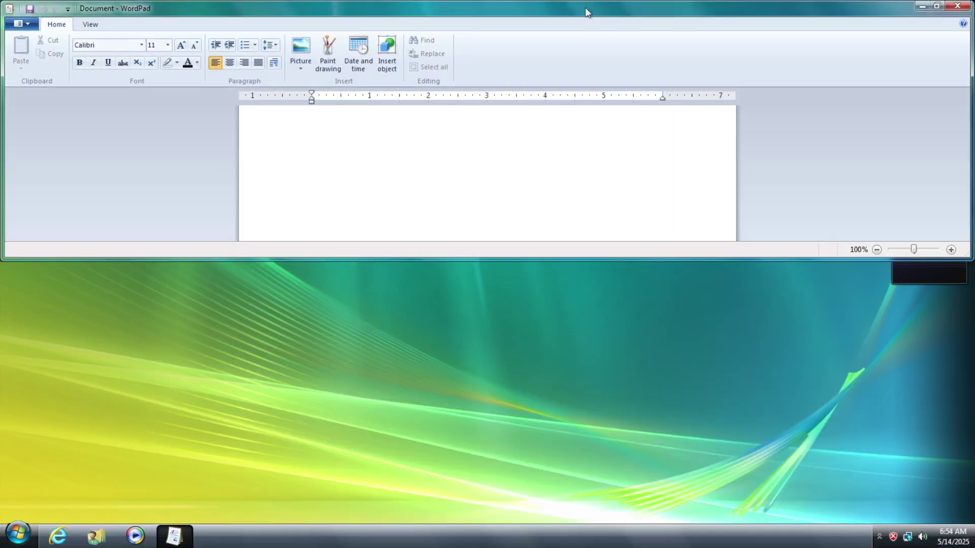
- Maximize the editor, then exit Notepad3 without saving the typed sentence
double_click(586, 12)
text(This is just a normal WordPad file and nothing special.)
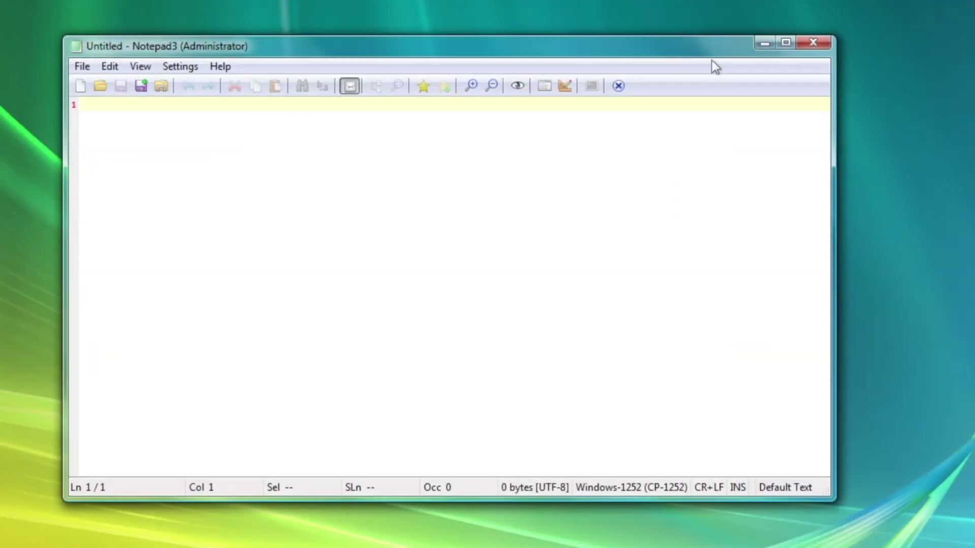
text(This is not your normal Notepad, this )
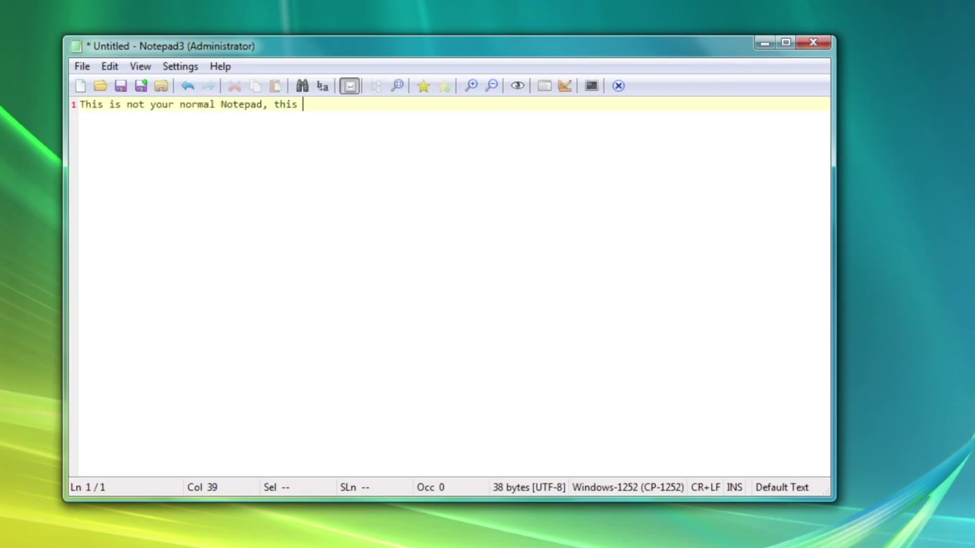
text(is Notepad3, for some reason...)
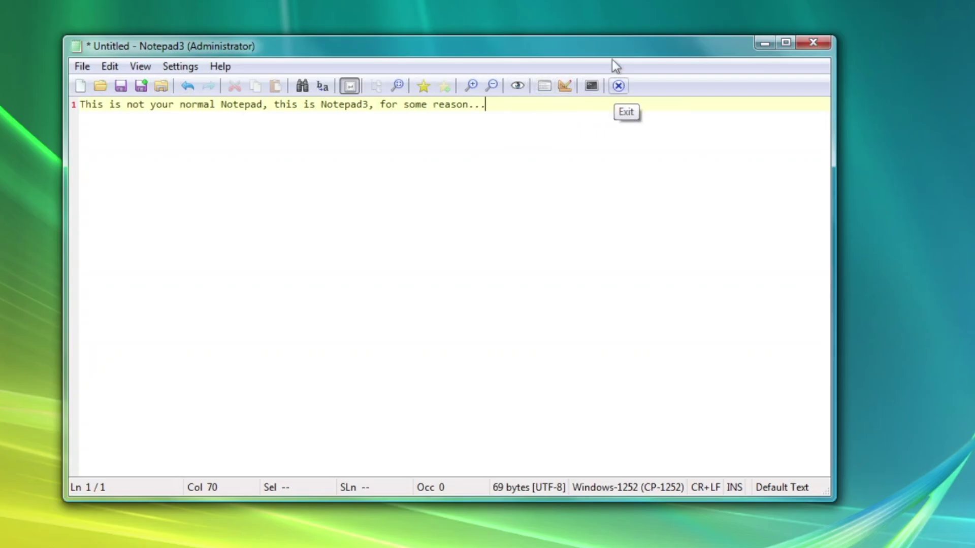
click(82, 66)
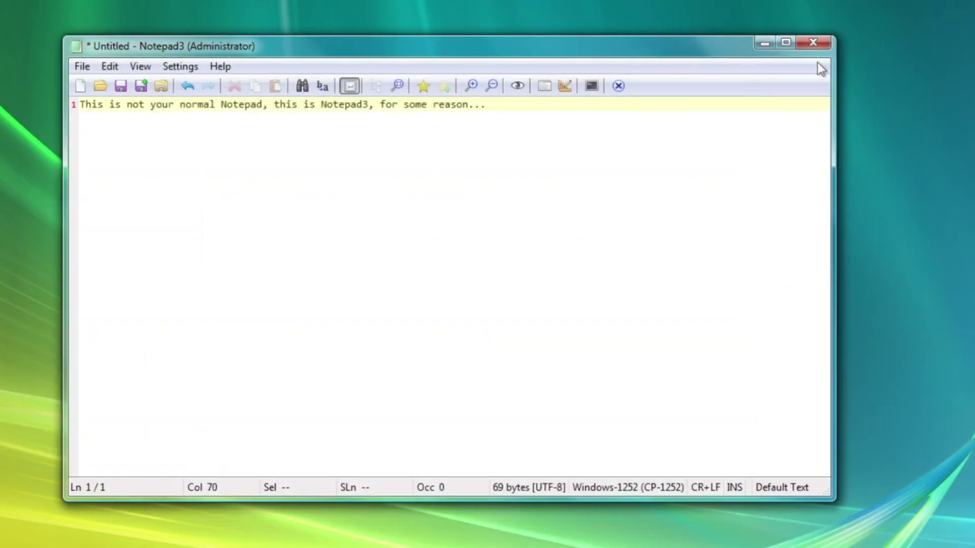
click(813, 43)
click(462, 313)
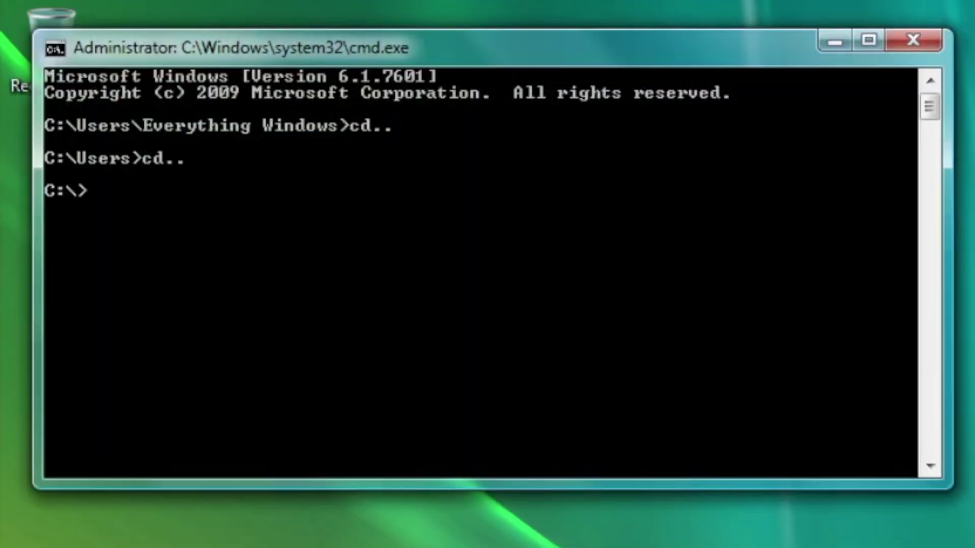
- Stop the tree listing, run ver, and view Task Manager's Processes, Services and Performance tabs
key(ctrl+c)
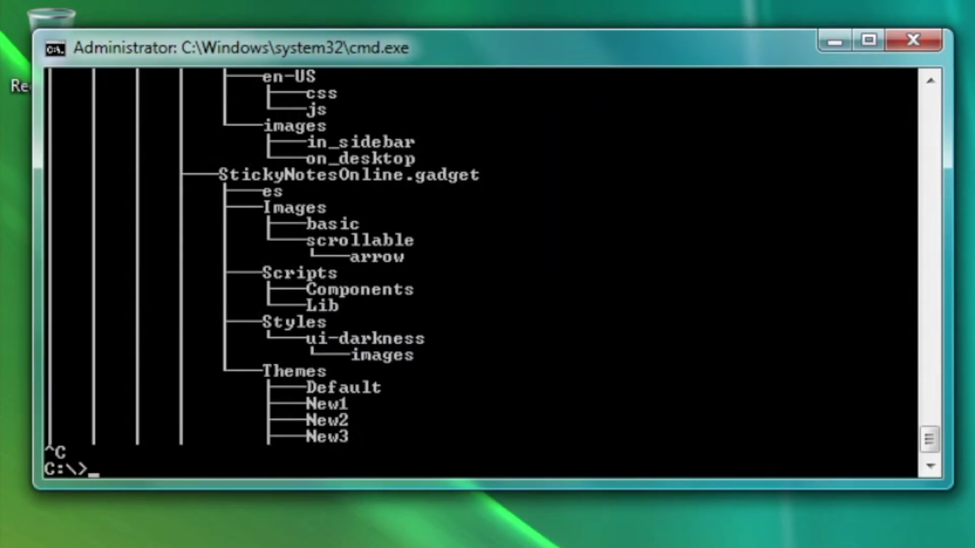
text(ver)
key(Return)
text(color)
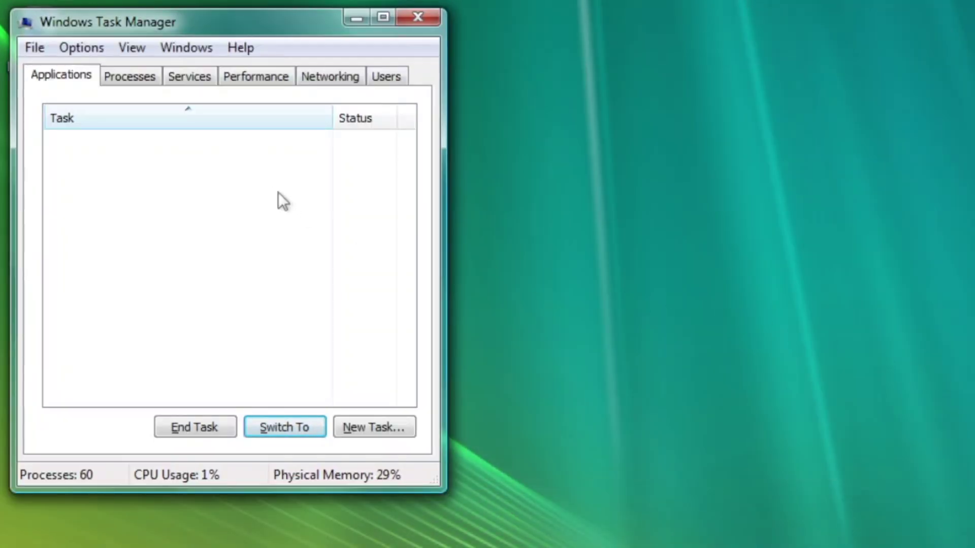
click(130, 76)
click(190, 76)
click(256, 76)
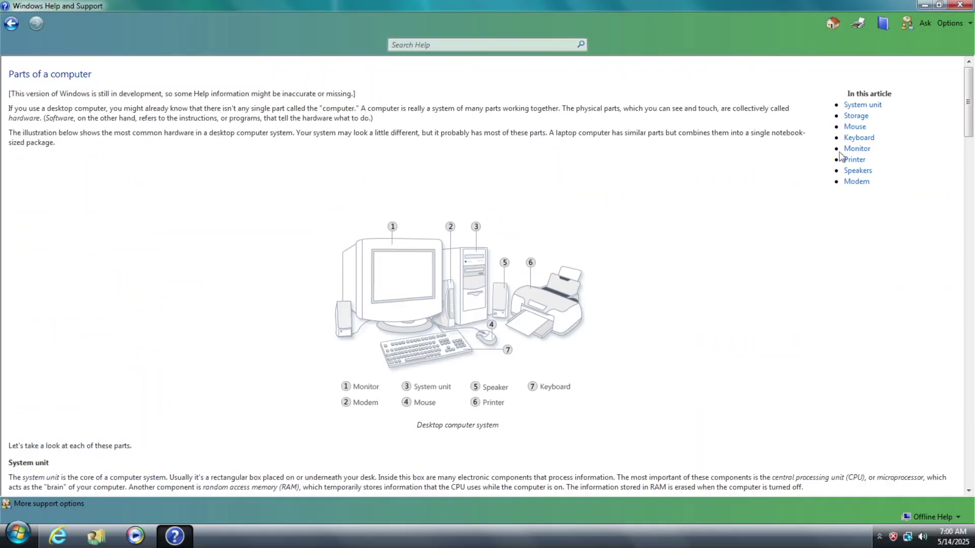
drag(962, 92, 958, 474)
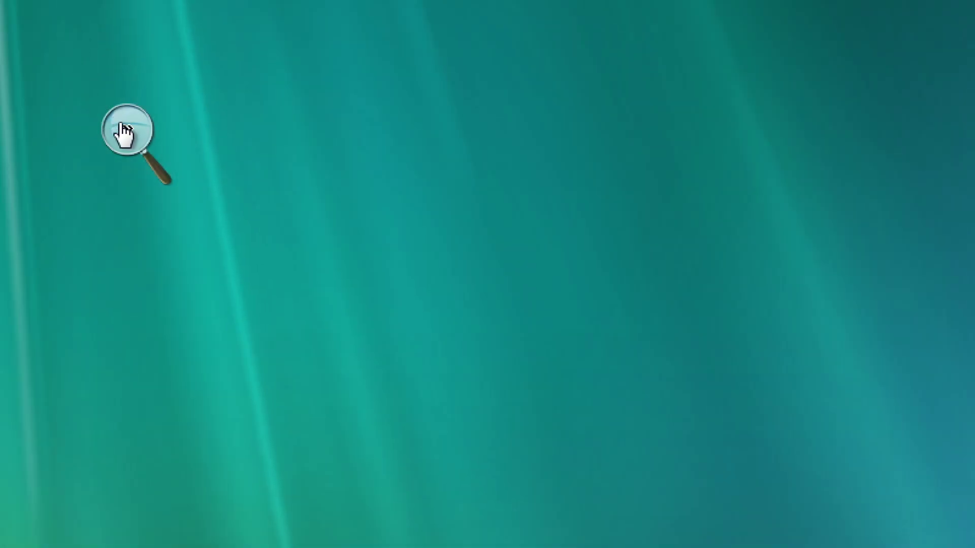
- Start Magnifier, enter 'gho' on the On-Screen Keyboard, and advance DVD Maker to adding media
click(124, 131)
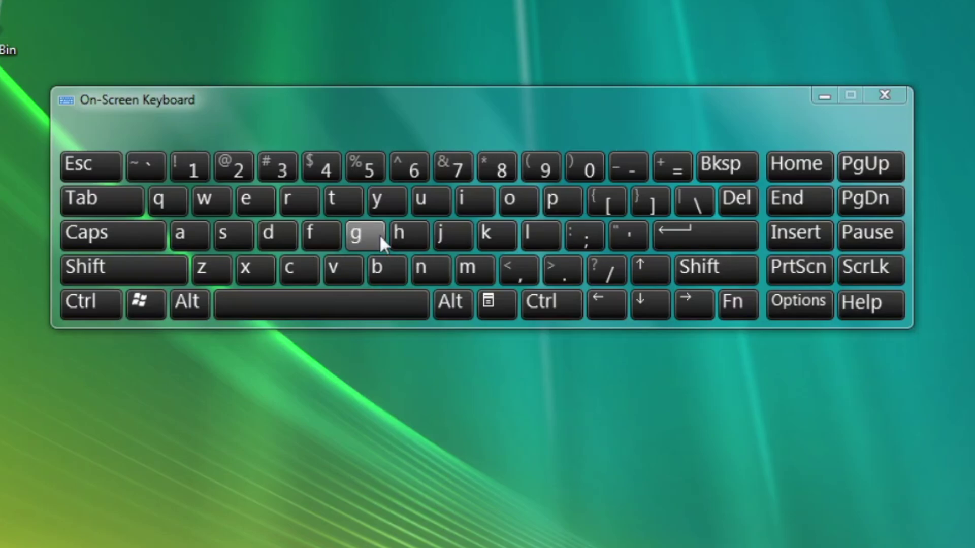
click(366, 234)
click(408, 234)
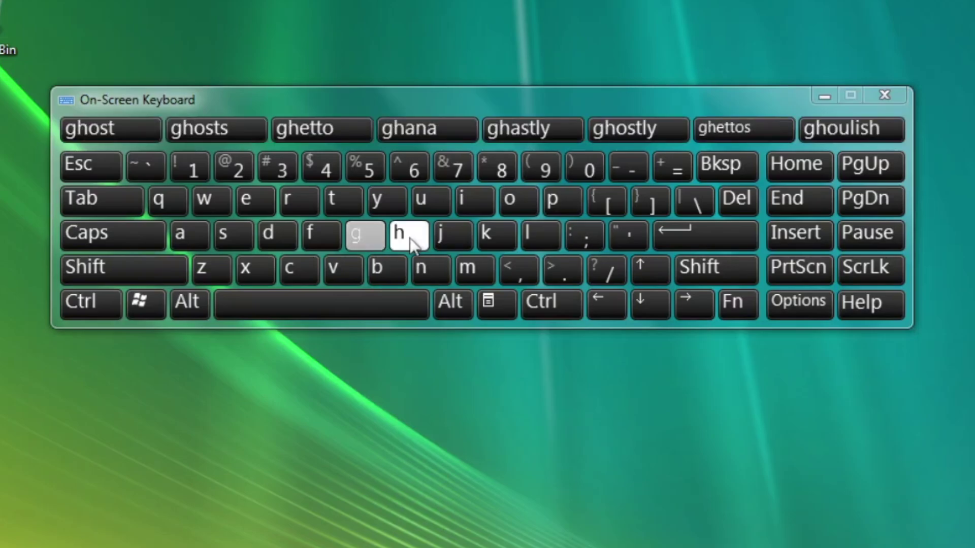
click(509, 200)
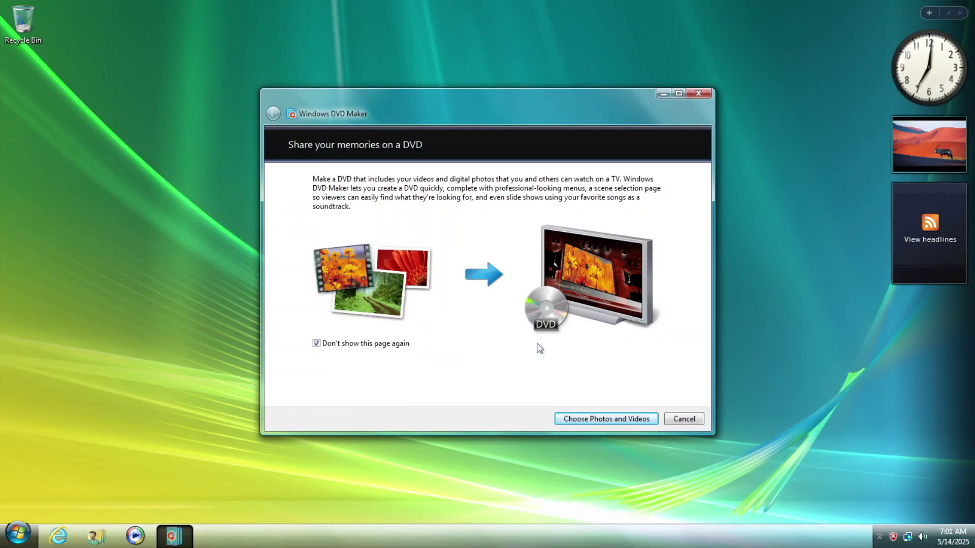
click(607, 415)
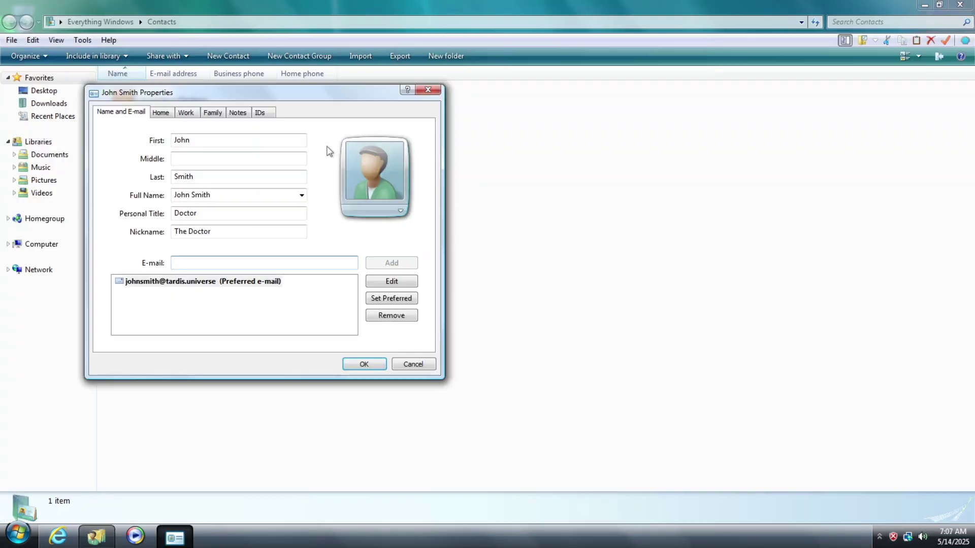
- Confirm the new Doctor contact's properties to save it
click(363, 364)
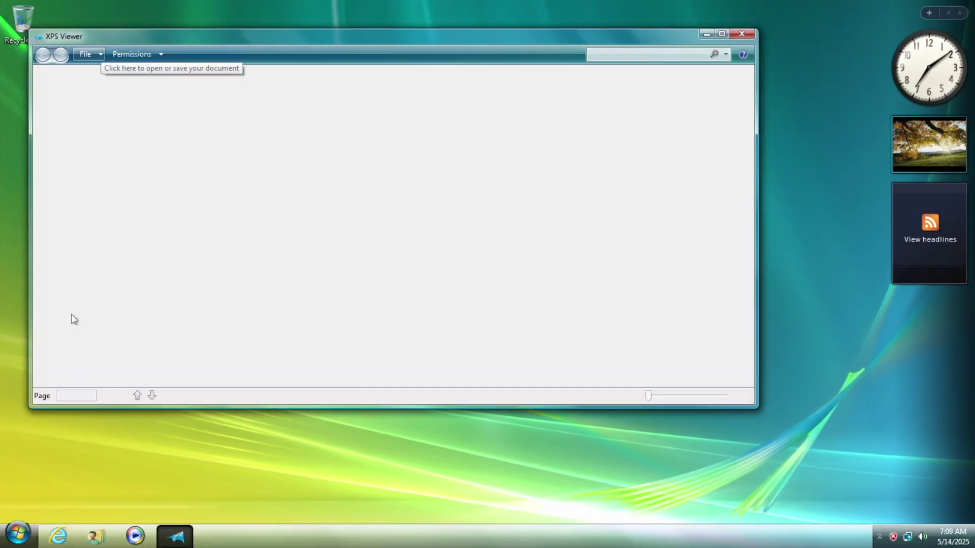
text(rent Sticky)
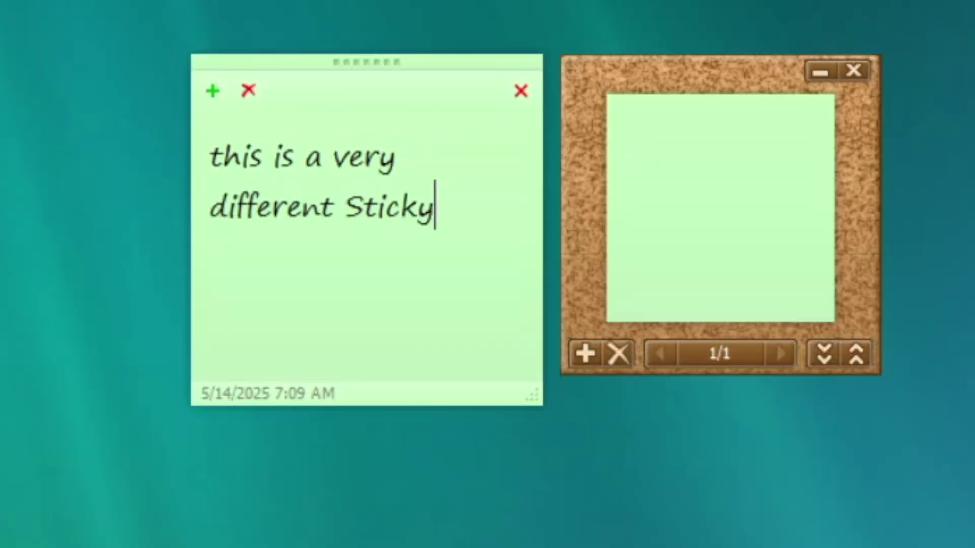
text( Notes than What we have)
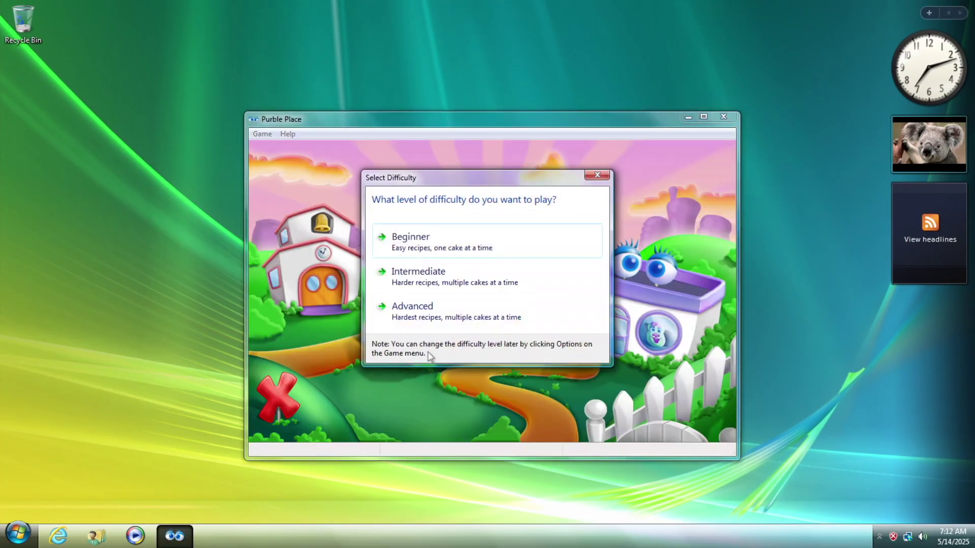
- Deliver all five finished cakes to win Purble Place, then right-click the desktop
click(417, 408)
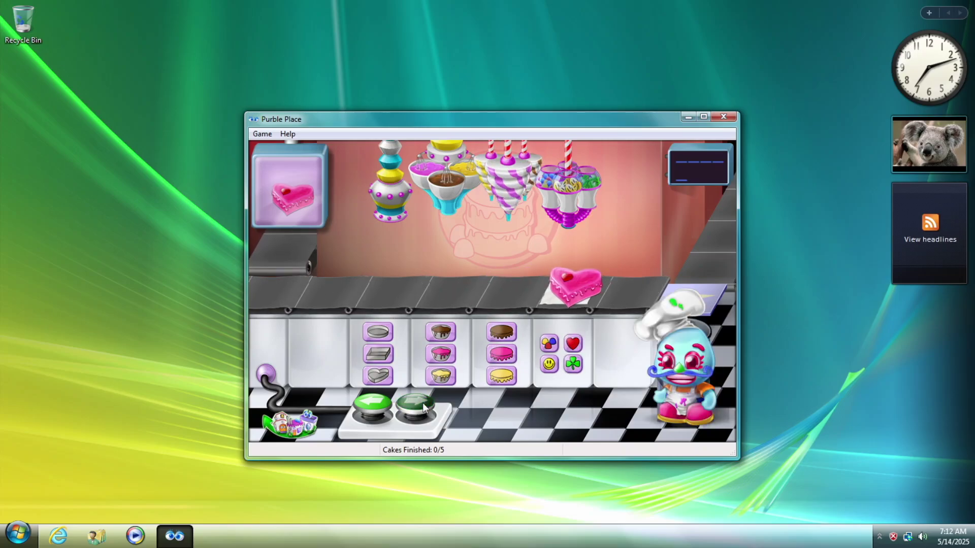
click(417, 407)
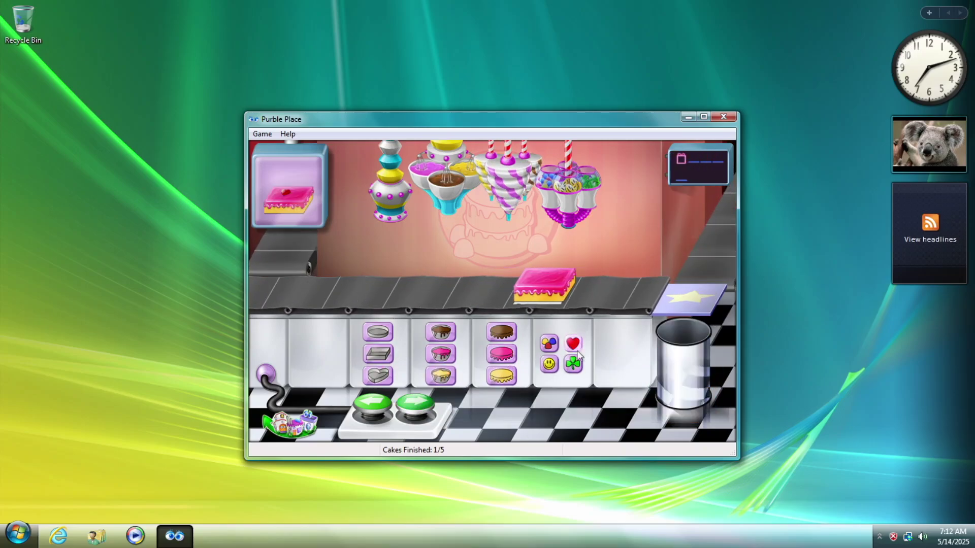
click(418, 407)
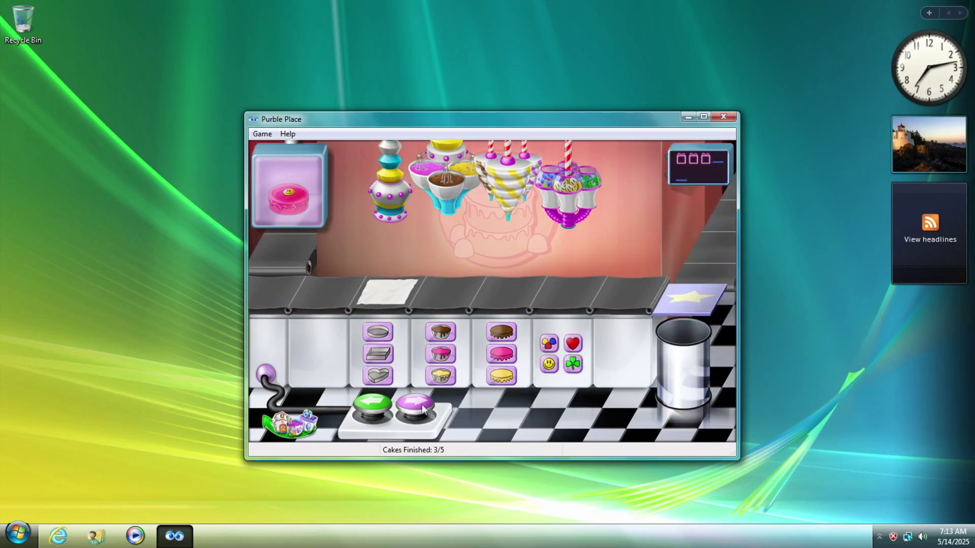
click(373, 408)
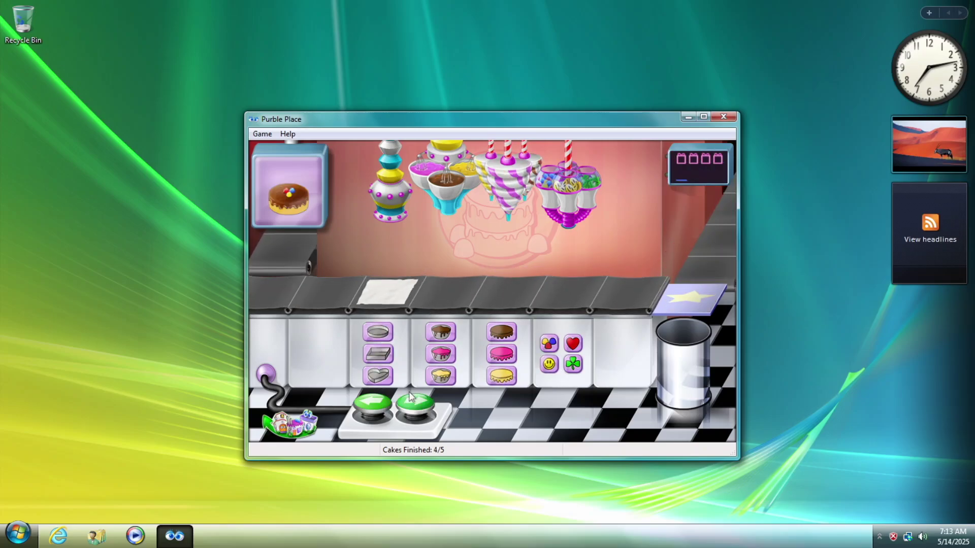
click(417, 408)
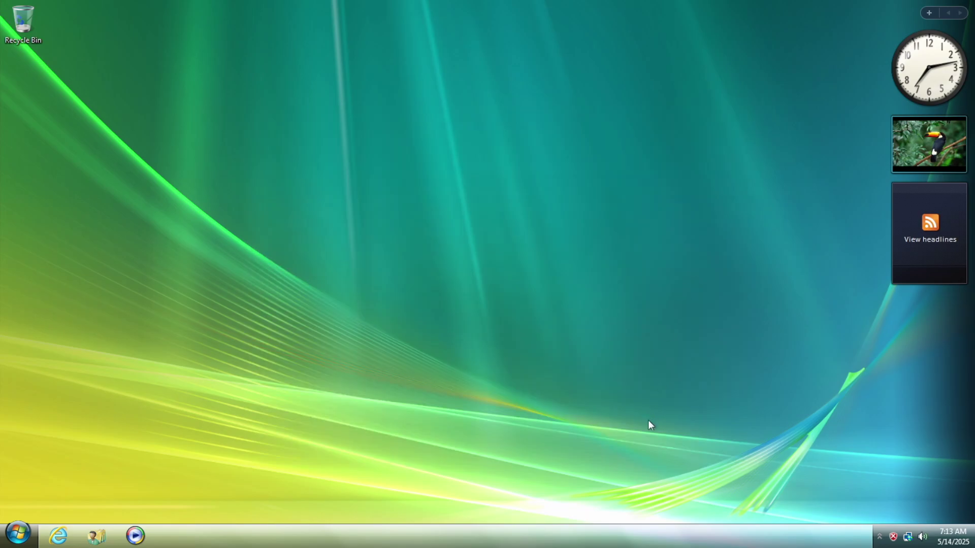
right_click(385, 120)
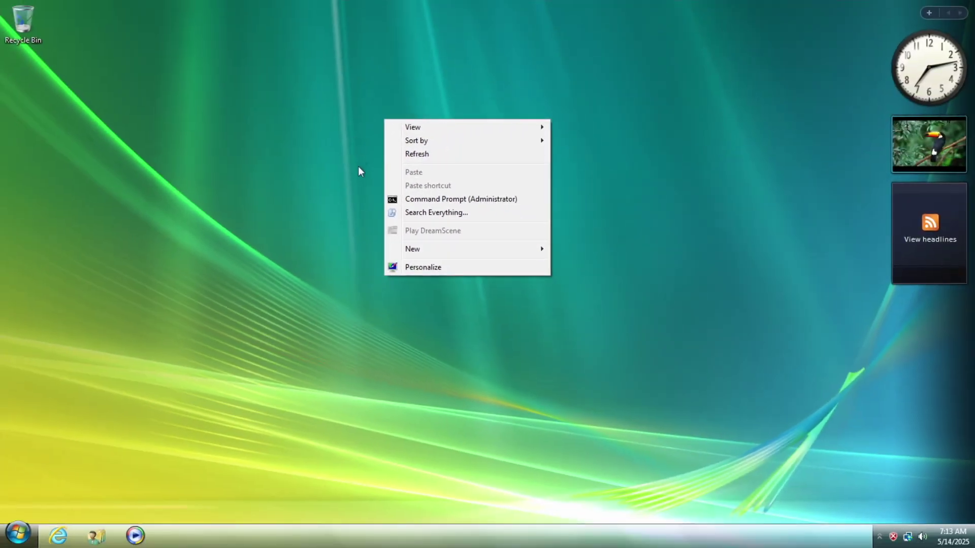
- Choose Personalize from the desktop context menu
click(402, 264)
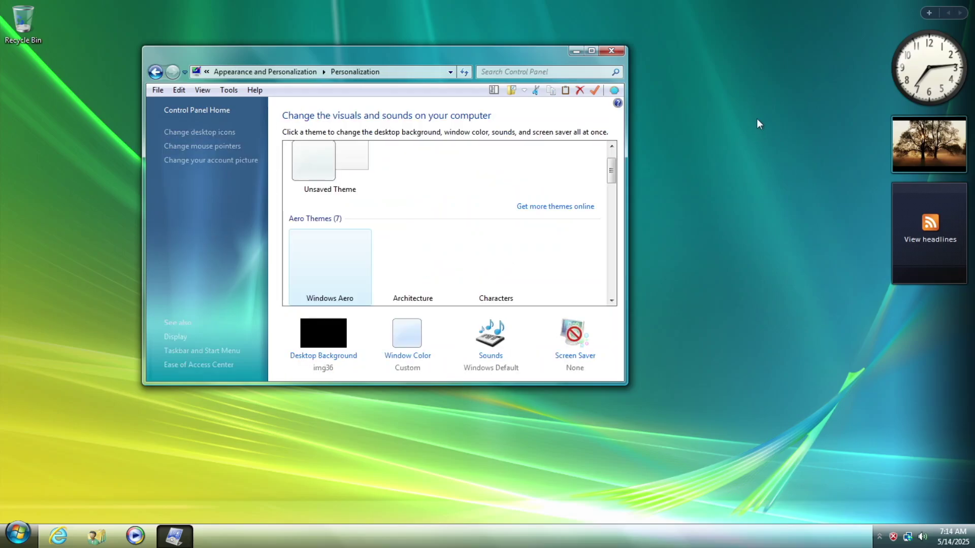
- Preview the Characters, Landscapes, Nature and Scenes themes on the Personalization page
double_click(592, 53)
drag(963, 285, 961, 347)
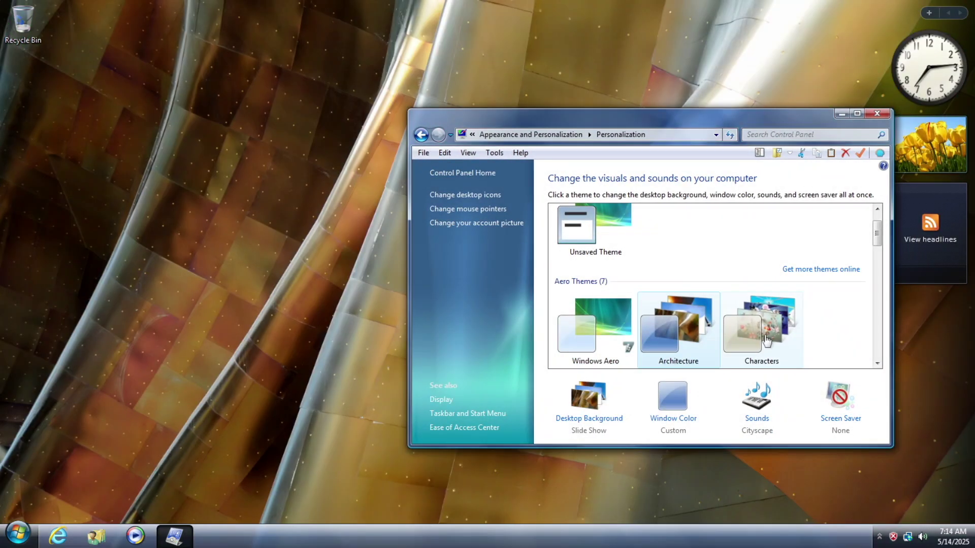
click(760, 328)
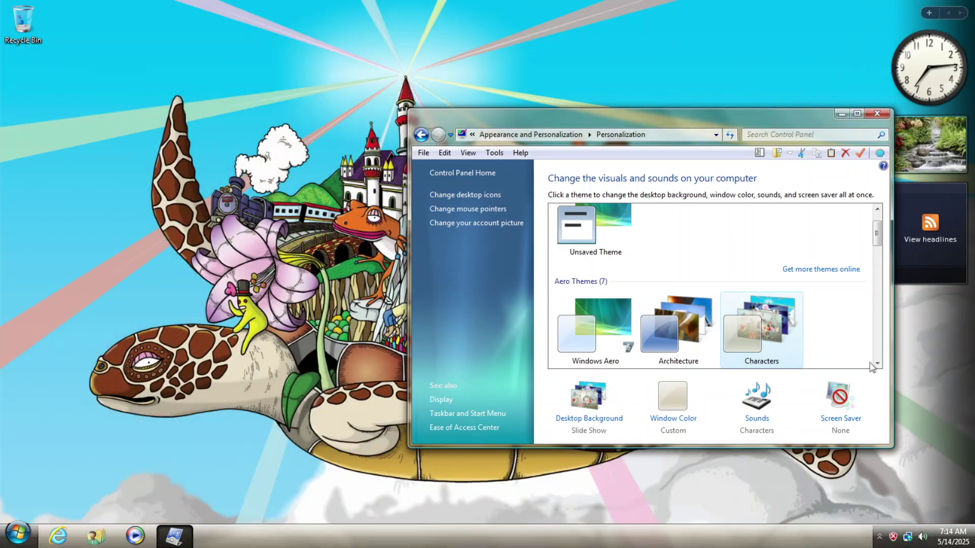
scroll(762, 327, down, 3)
click(595, 263)
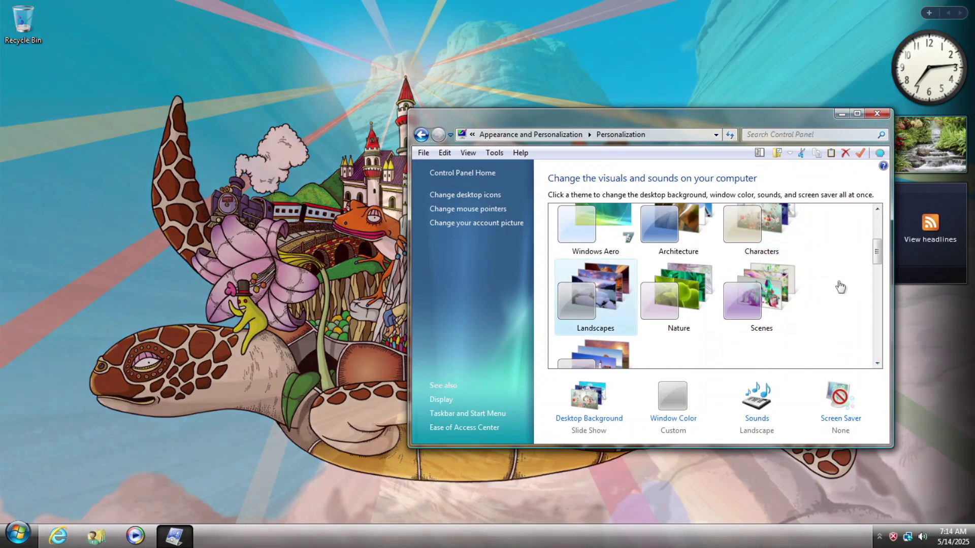
click(663, 262)
click(793, 278)
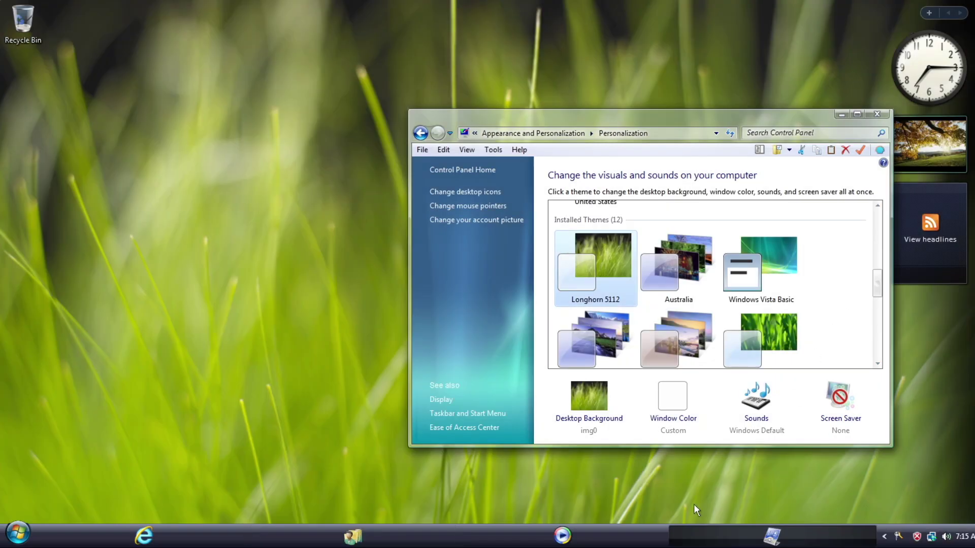
- Launch Calculator and a text editor from Run, dismiss the activation reminder, then close both
click(17, 533)
key(super+r)
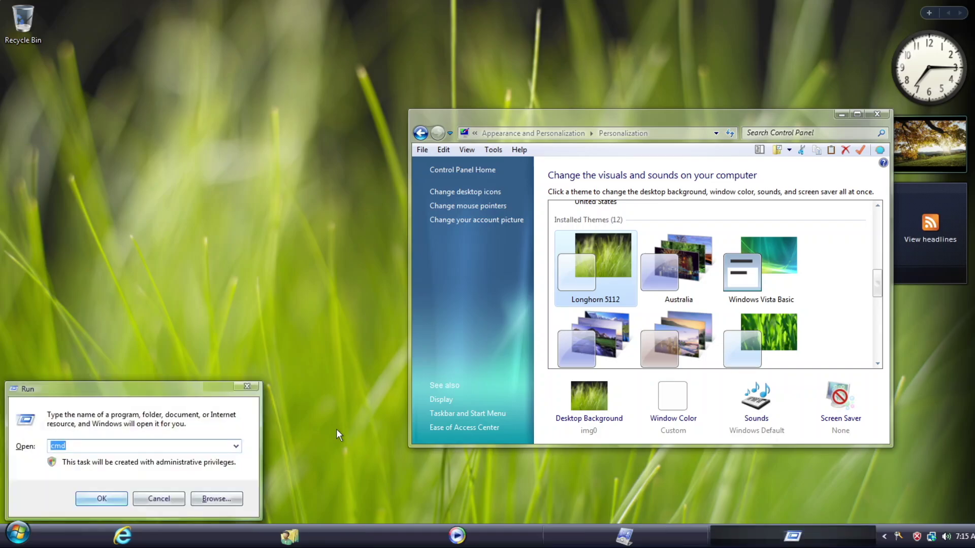
text(calc)
key(Return)
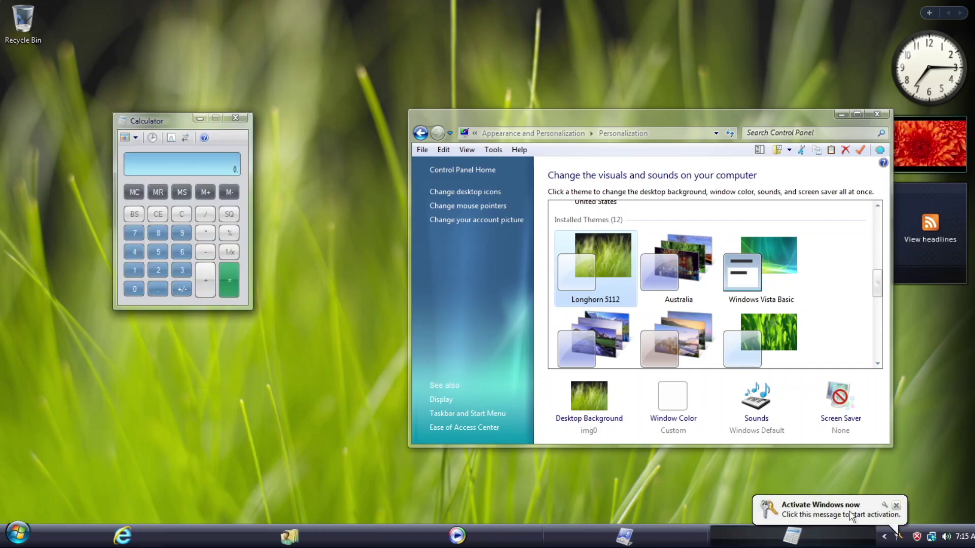
click(895, 505)
key(super+r)
text(notepad)
key(Return)
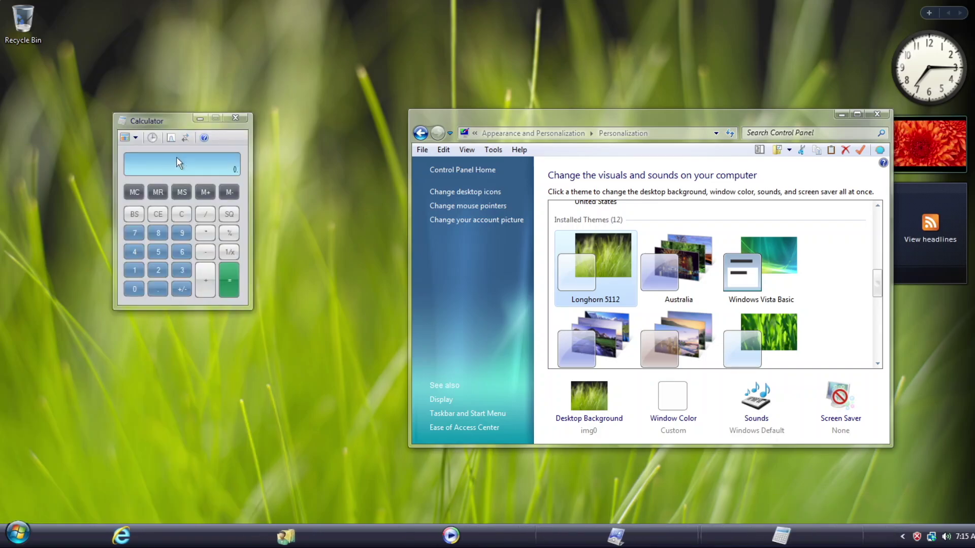
key(alt+F4)
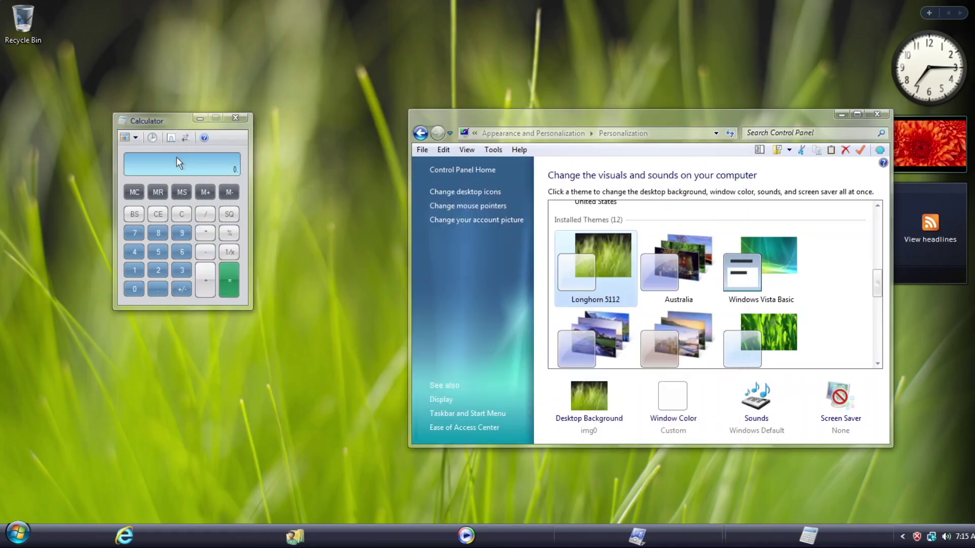
click(251, 114)
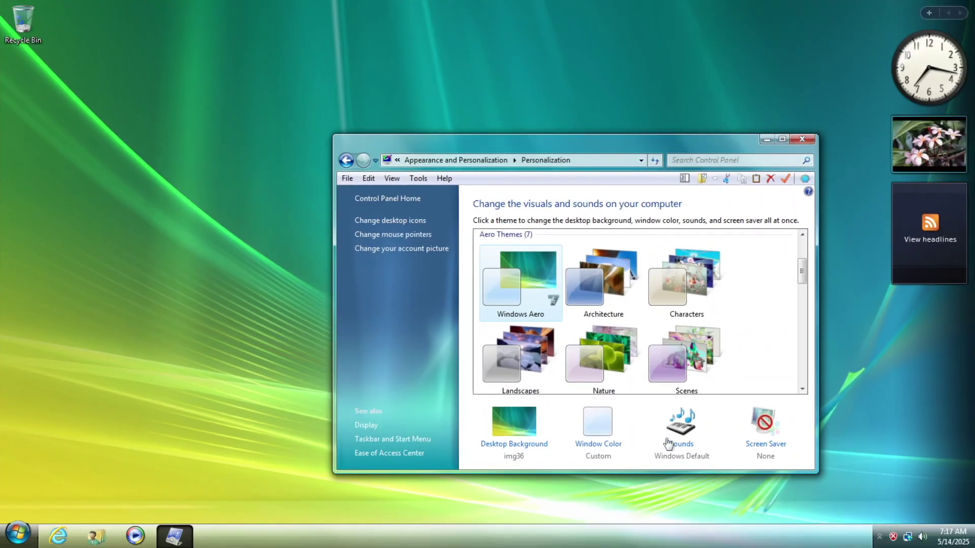
- Try several window colours, settling on Ruby
click(508, 238)
click(640, 238)
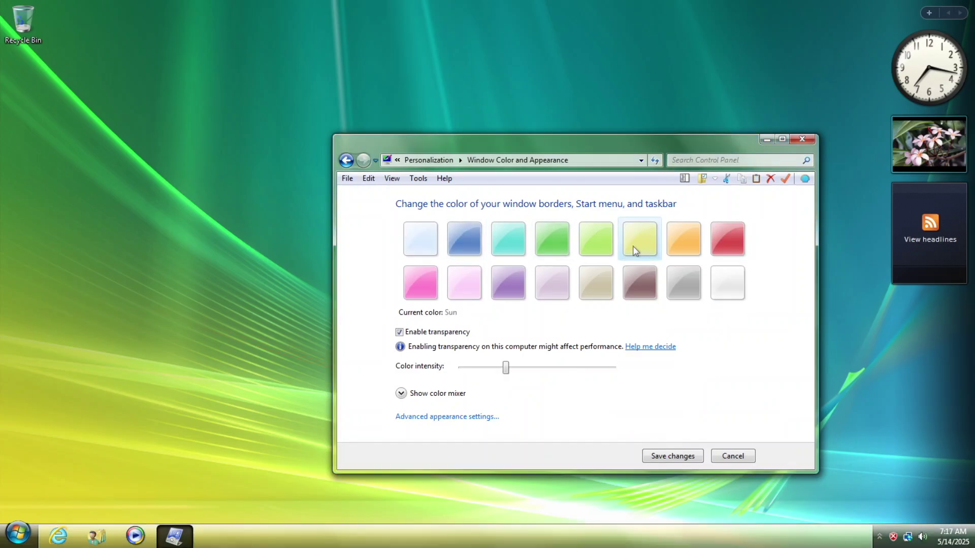
click(683, 238)
click(727, 238)
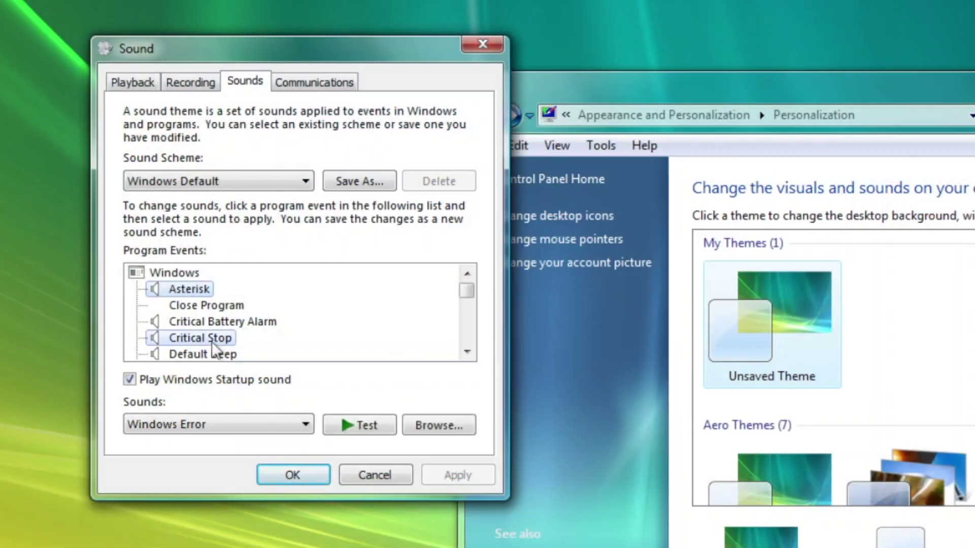
- Select the Critical Stop event sound and browse the program event sounds
click(200, 338)
click(467, 351)
click(209, 273)
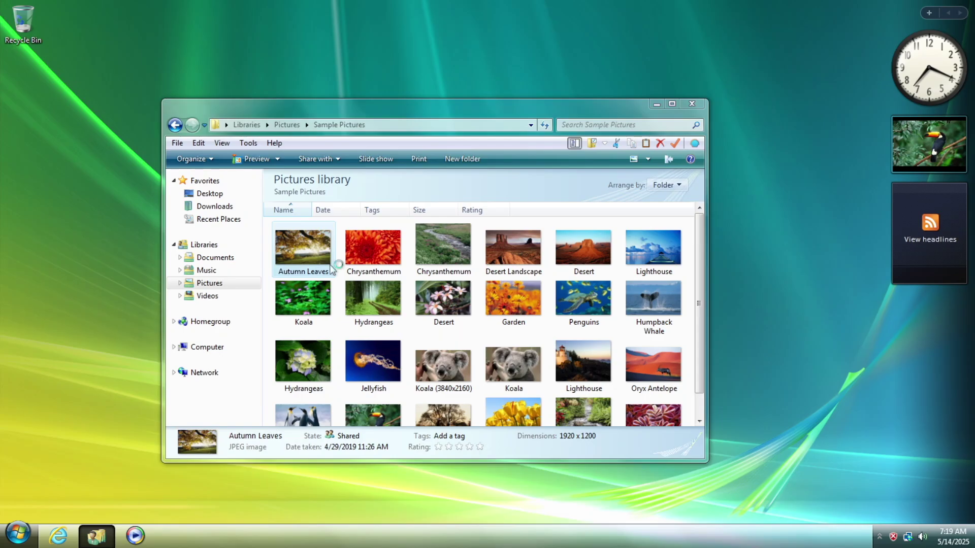
- View Autumn Leaves in Photo Gallery and advance through each remaining sample picture
double_click(332, 268)
key(Right)
key(Right)
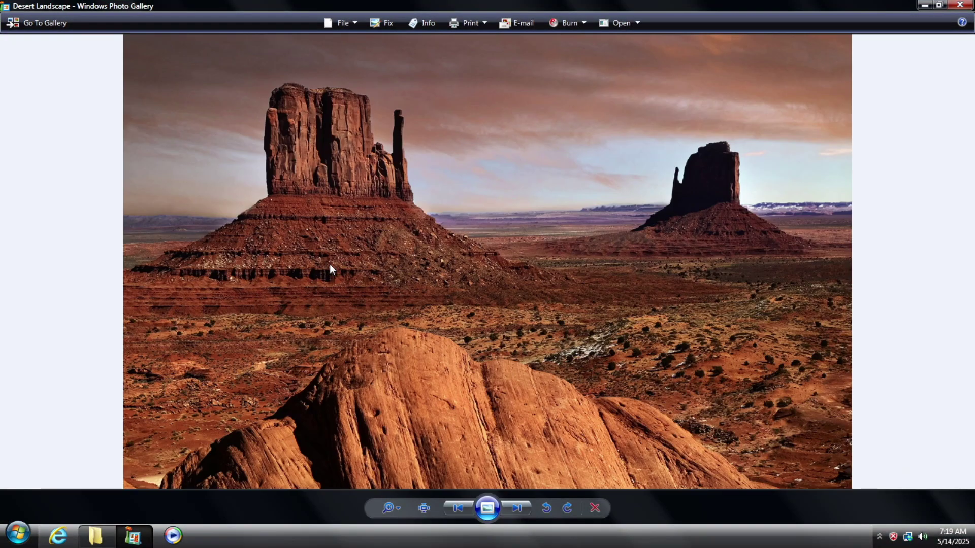
key(Right)
key(Right)
key(Right)
key(Right)
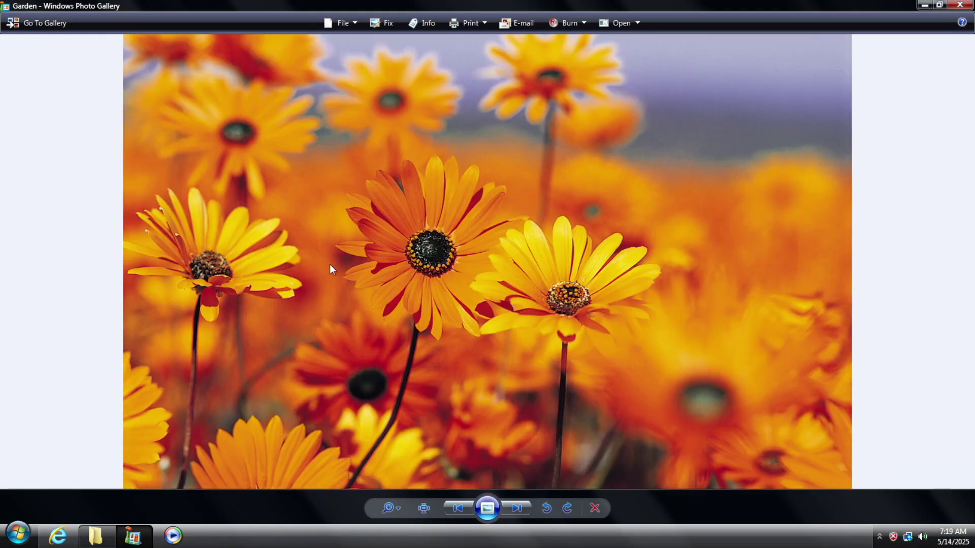
key(Right)
key(Right)
key(Right)
key(Right)
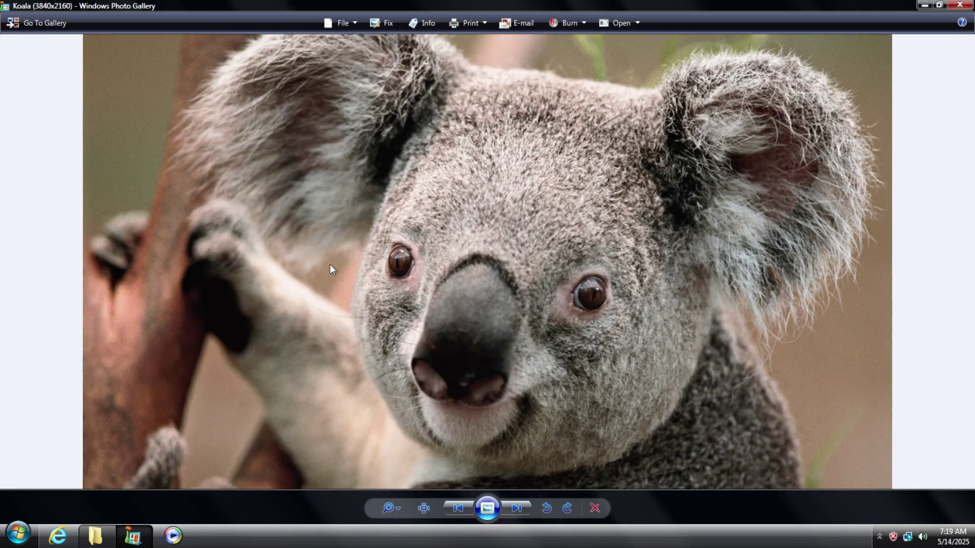
key(Right)
key(Right)
key(Right)
key(Right)
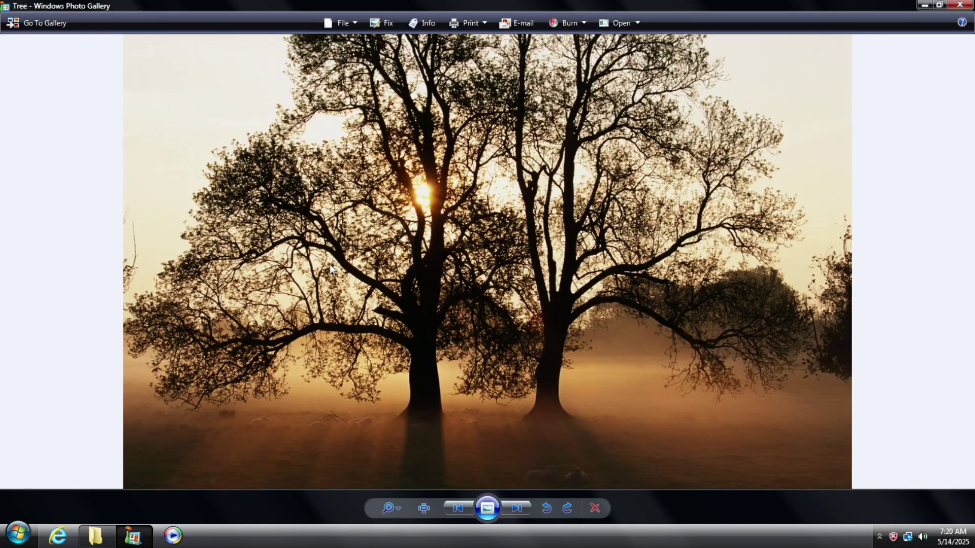
key(Right)
key(Right)
key(Right)
key(Right)
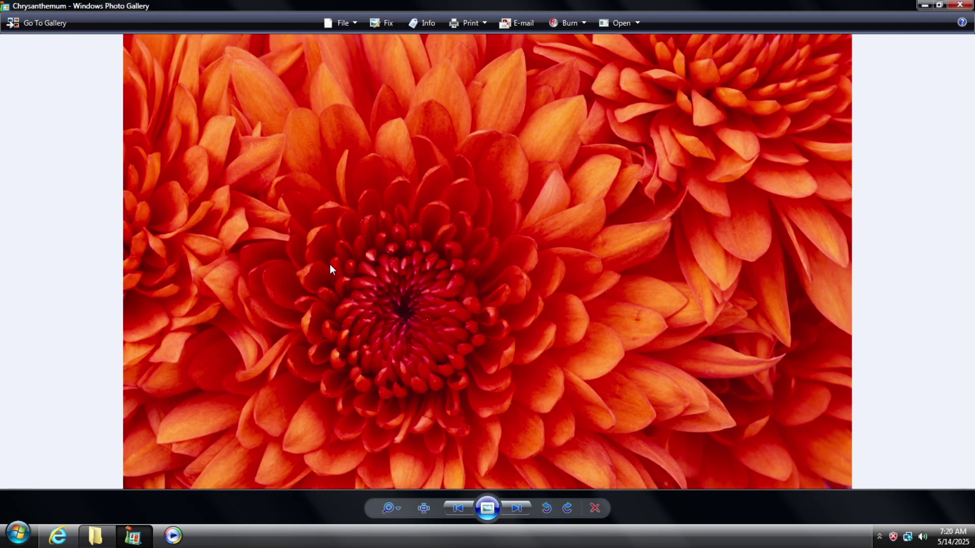
key(Right)
key(Right)
key(Right)
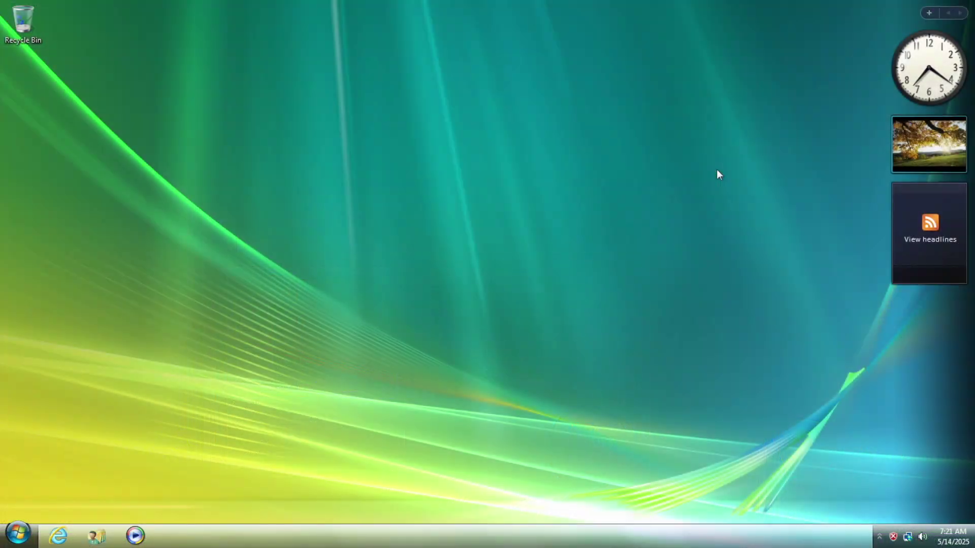
- Show the Windows version information from the Run prompt, then dismiss it
key(super+r)
text(winver)
key(Return)
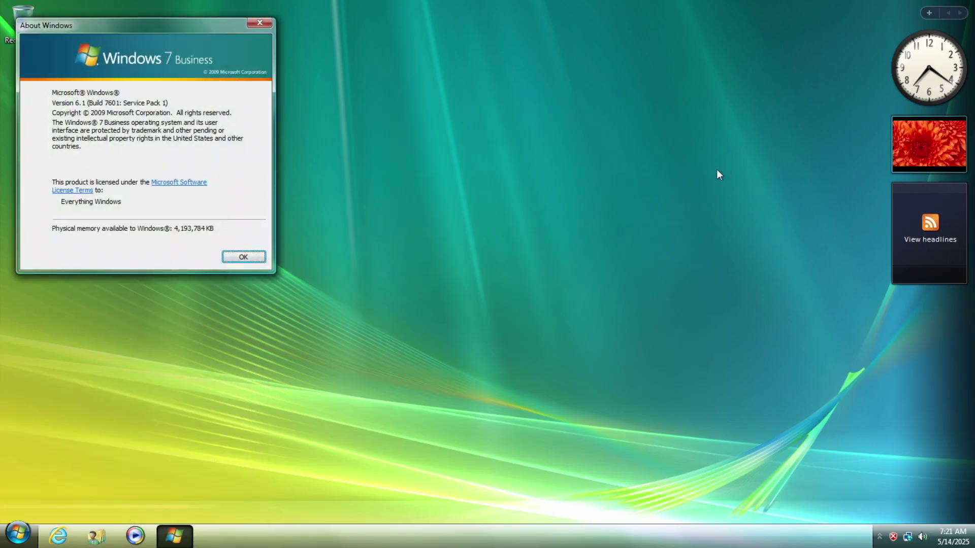
key(Return)
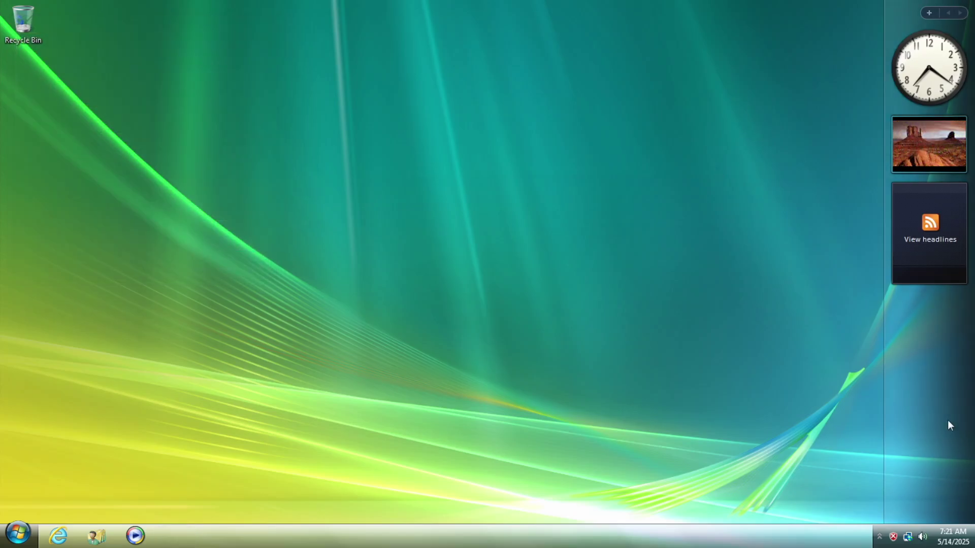
- Detach the slideshow and feed headlines gadgets, then dock the slideshow into the sidebar
drag(926, 138, 754, 228)
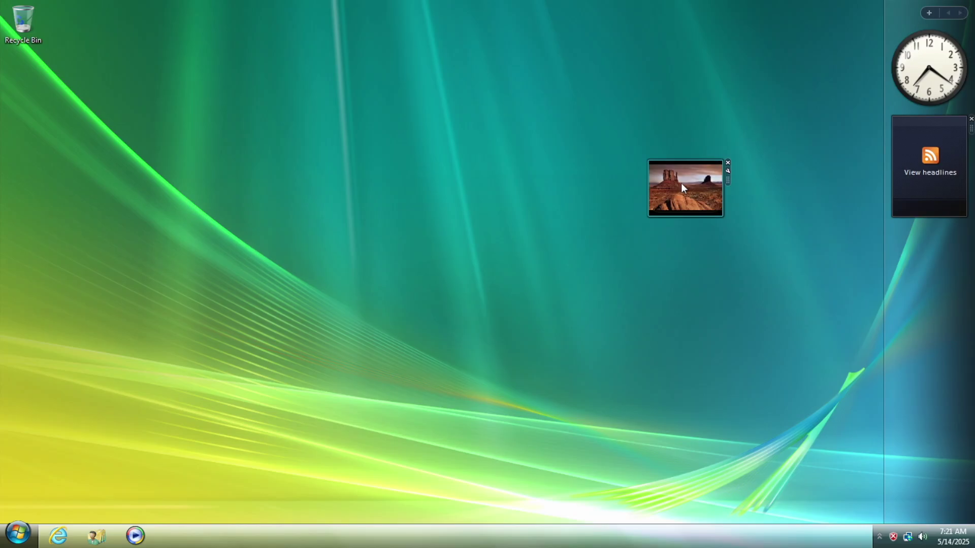
drag(929, 164, 750, 152)
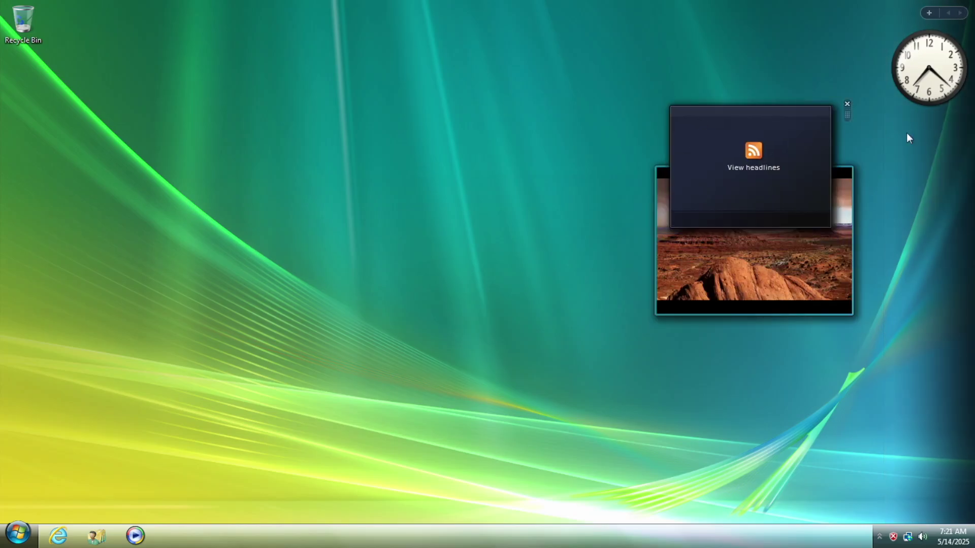
drag(813, 117, 615, 182)
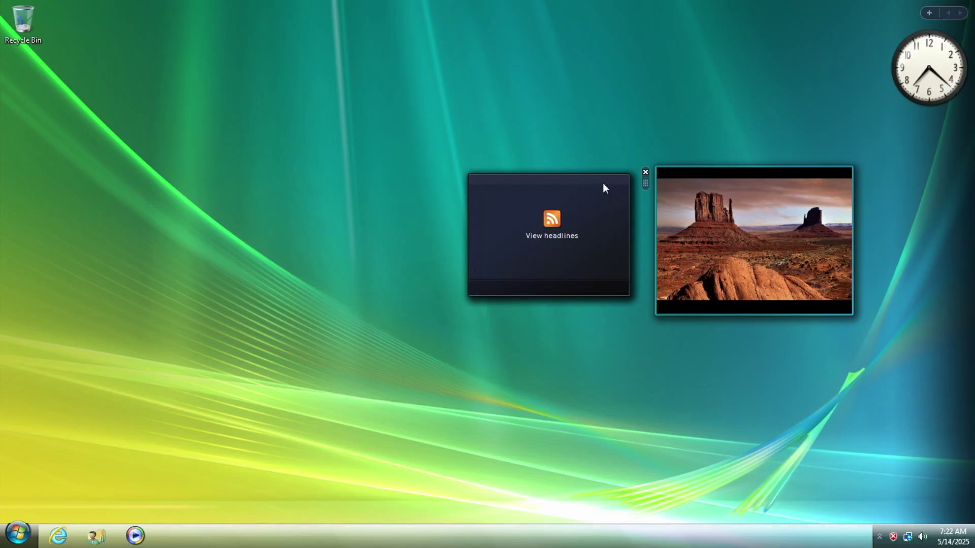
mouse_move(602, 183)
mouse_down()
mouse_move(944, 194)
mouse_move(959, 214)
mouse_up()
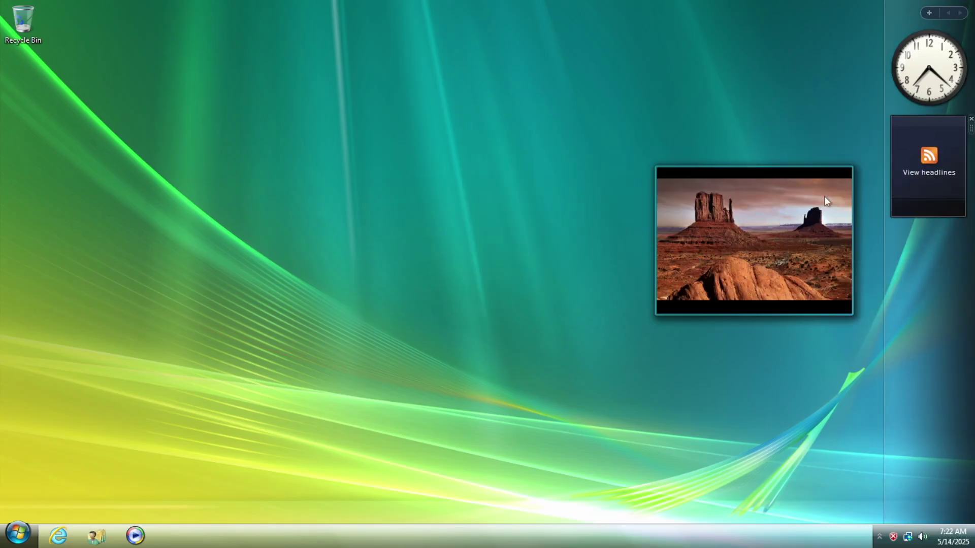
drag(776, 192, 918, 180)
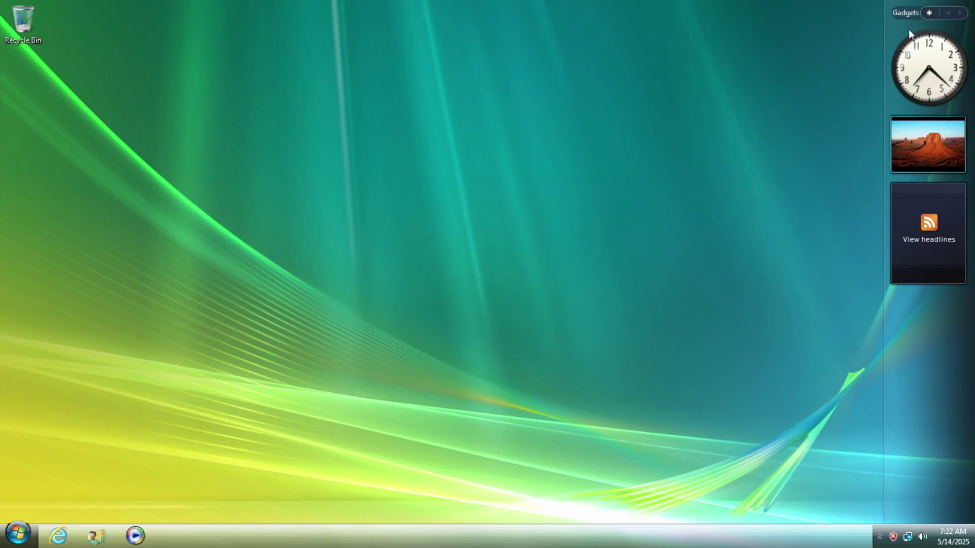
- Open the gadget gallery and page through to the last page, viewing gadget details
click(929, 14)
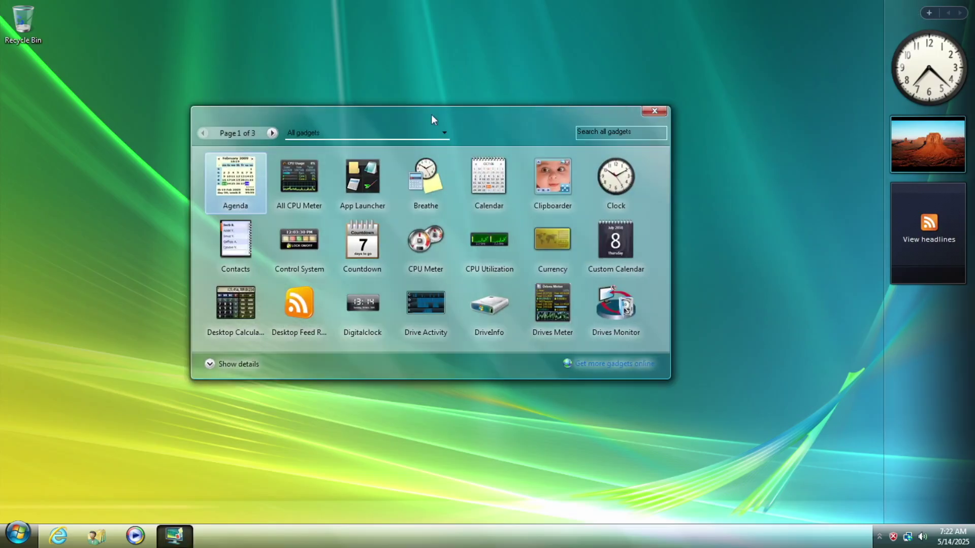
click(445, 136)
click(239, 364)
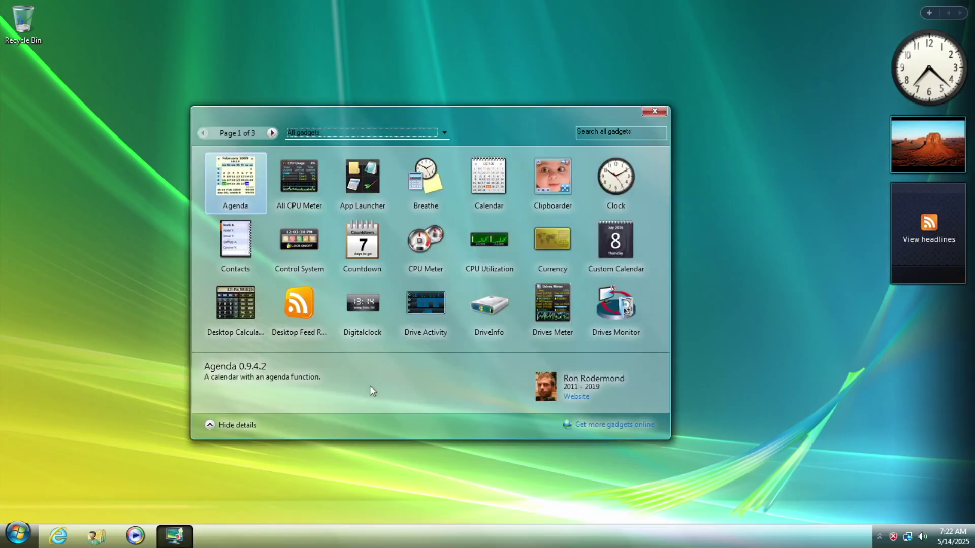
click(272, 133)
click(489, 246)
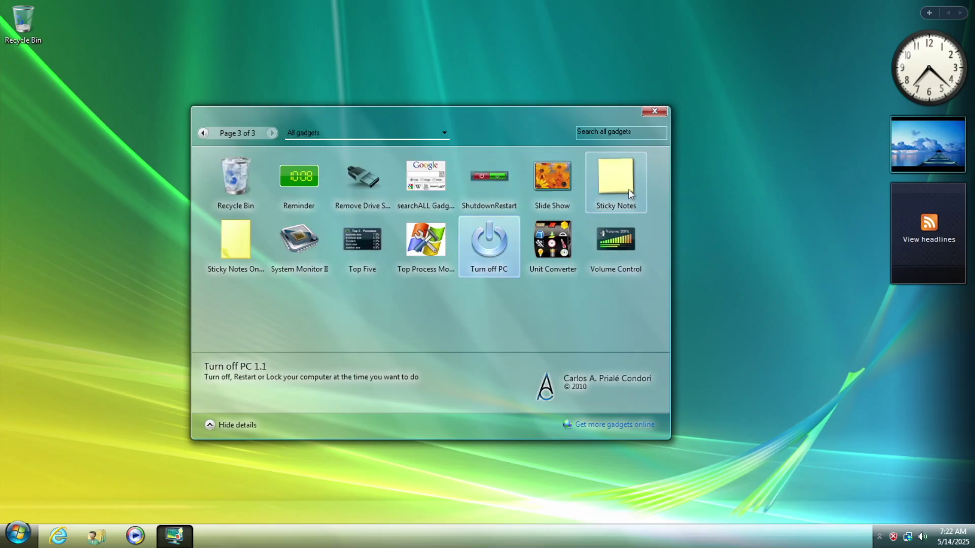
click(235, 245)
click(236, 181)
- Browse back through pages 2 and 1, viewing the Mousometer and CPU Meter details
key(Down)
click(203, 133)
click(489, 246)
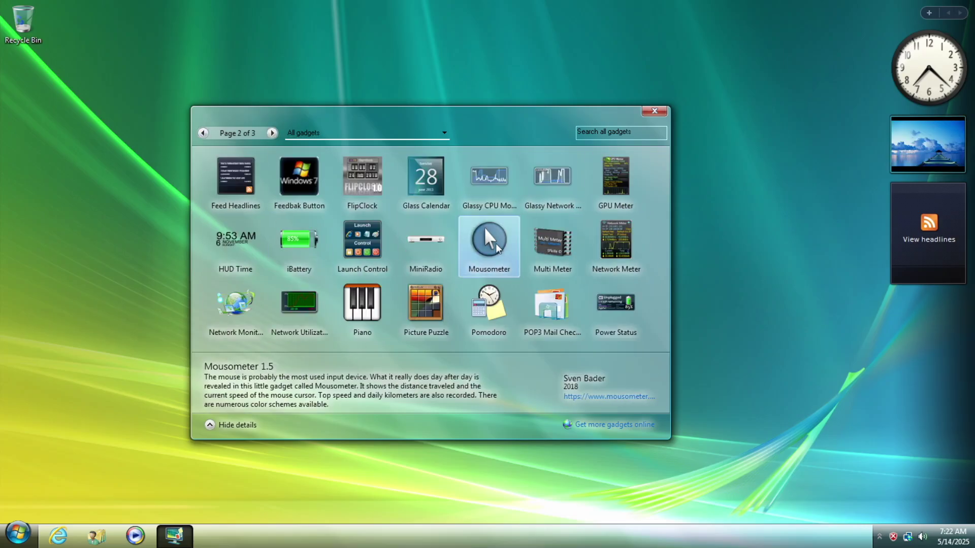
key(Left)
key(Left)
key(Left)
key(Page_Up)
click(425, 246)
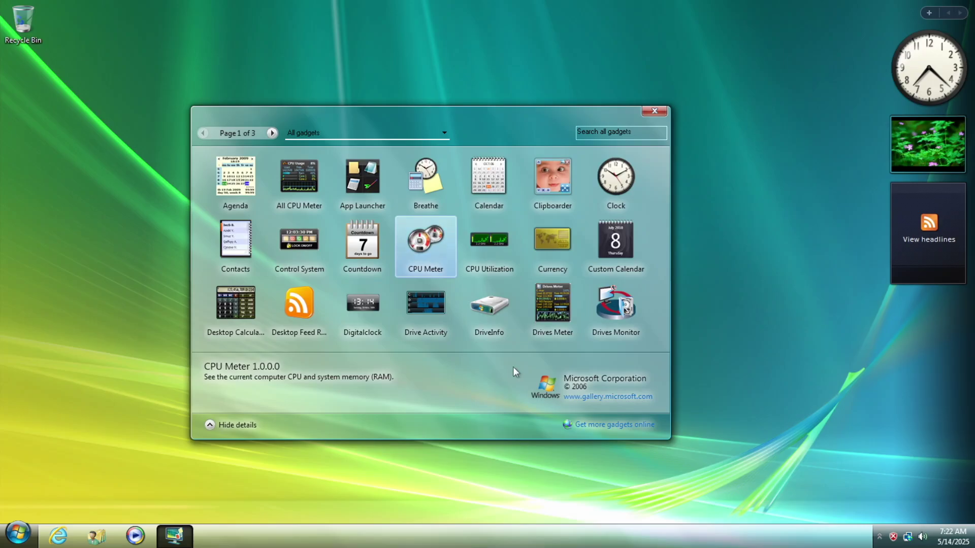
click(615, 309)
- Add the Calendar, Drive Activity and Drives Meter gadgets to the sidebar
click(490, 182)
drag(615, 245, 653, 238)
double_click(489, 182)
double_click(426, 308)
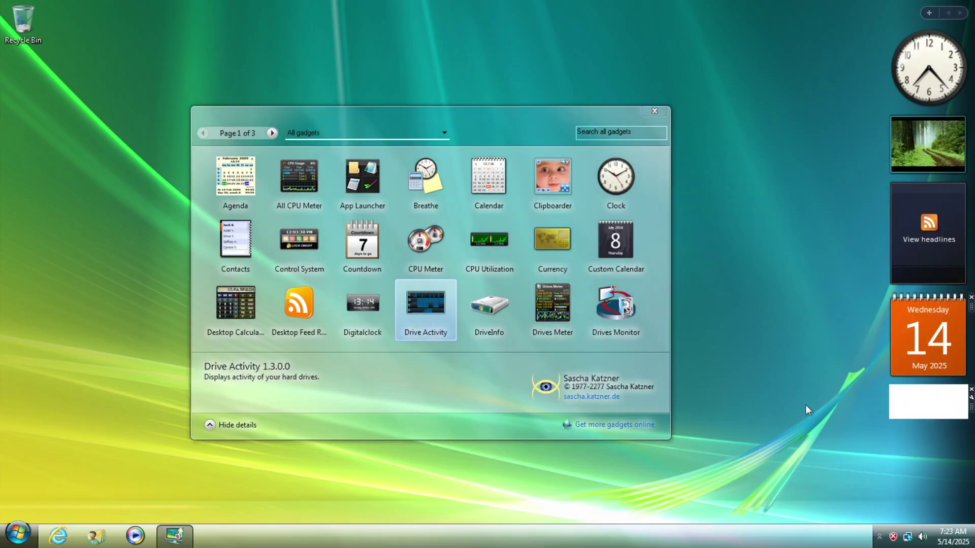
double_click(553, 308)
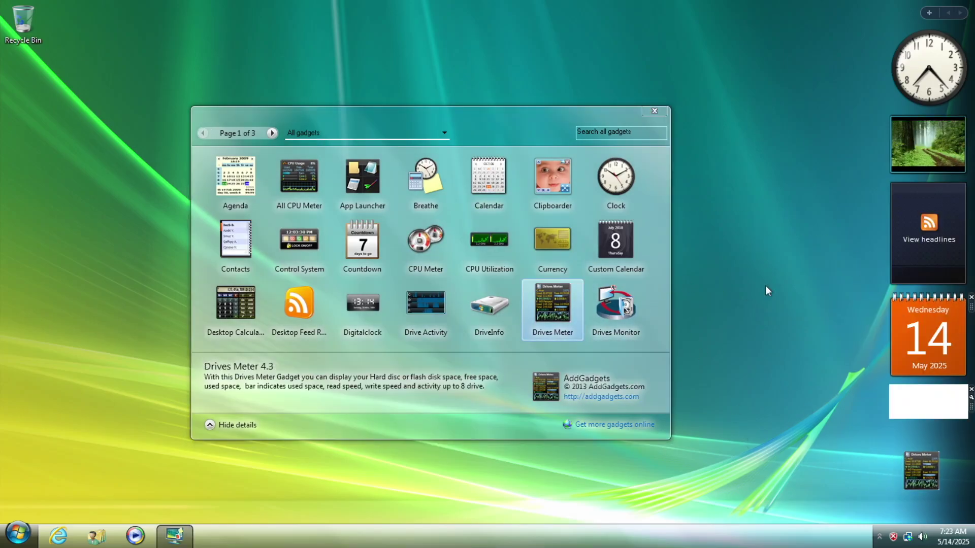
mouse_move(928, 401)
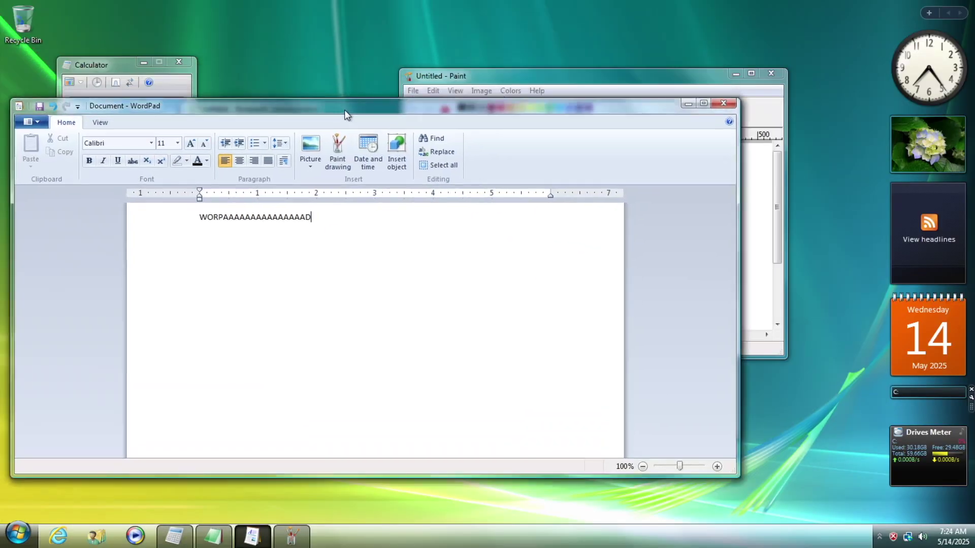
- Reposition the WordPad, Notepad3 and Calculator windows by their title bars
drag(344, 110, 488, 141)
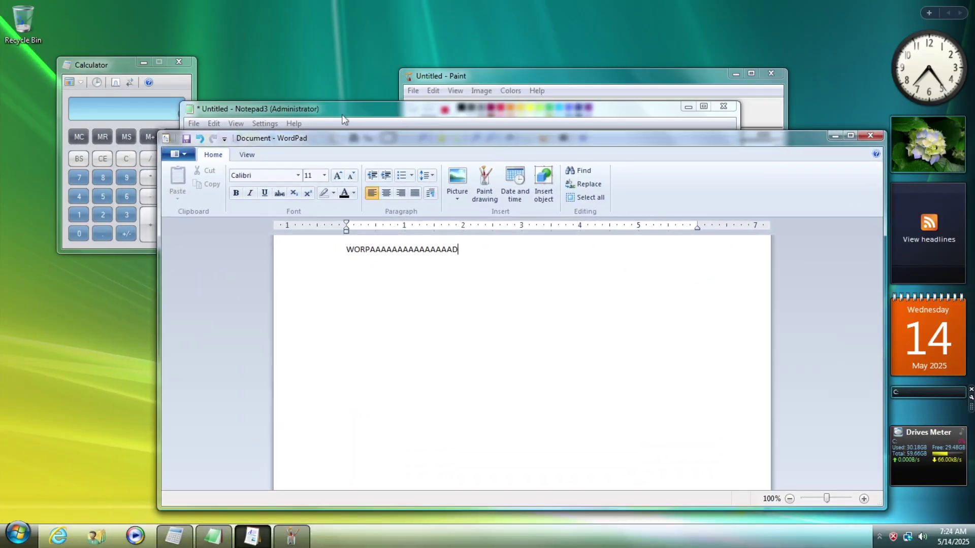
drag(319, 113, 156, 126)
drag(131, 75, 151, 66)
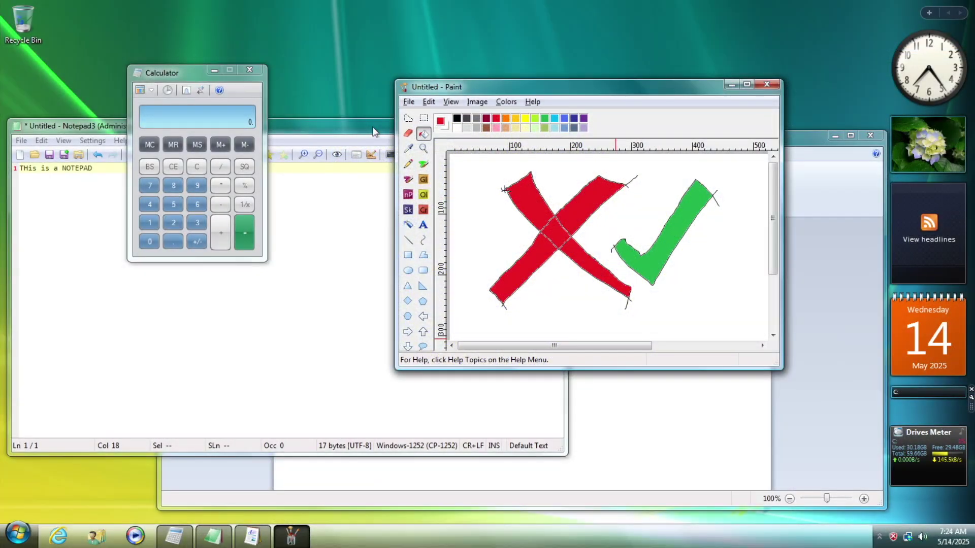
- Cycle through open windows with Alt+Tab, activating Paint and Notepad3
key(alt+Tab)
key(Tab)
key(Tab)
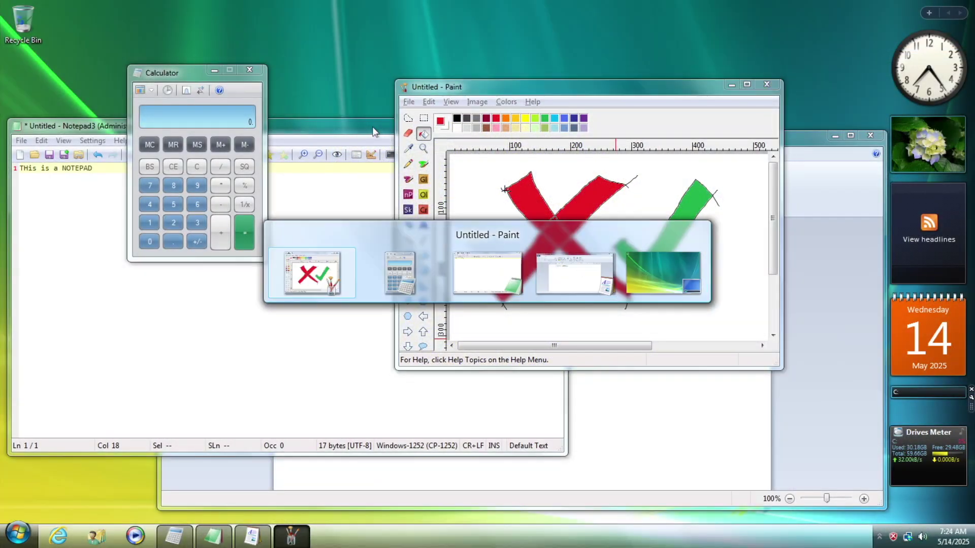
key(alt+Tab)
key(Tab)
key(alt+Tab)
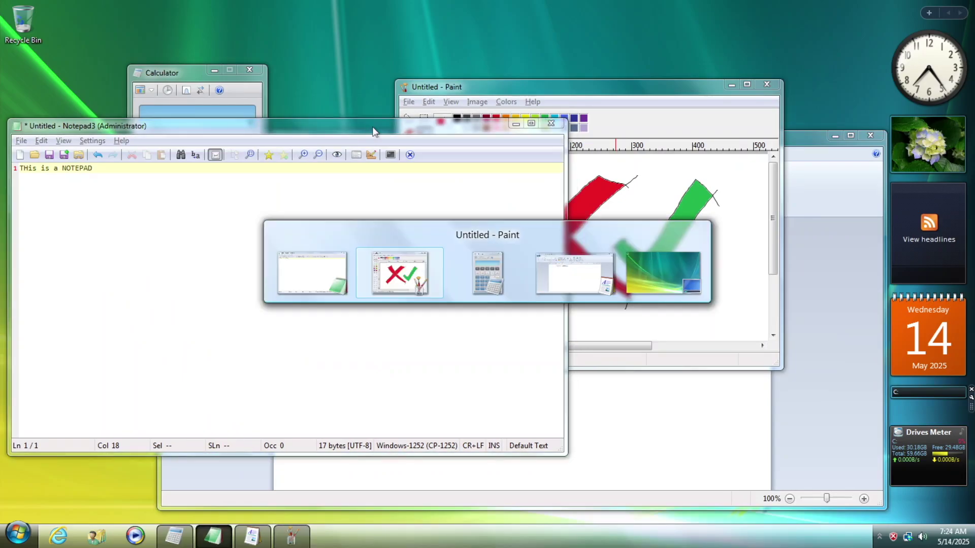
key(Tab)
key(Tab)
key(Tab)
key(alt)
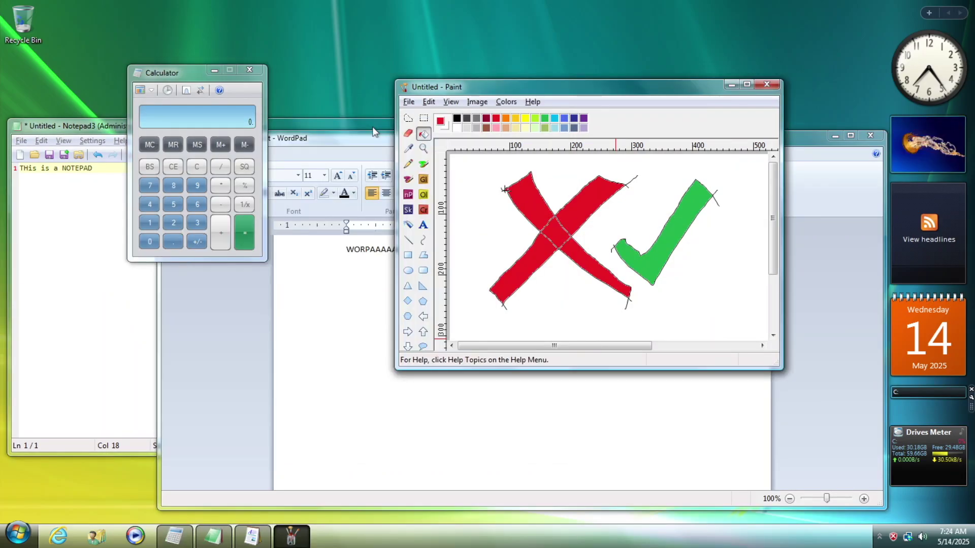
- Rotate through windows in Flip 3D, bringing Paint and then Notepad3 forward
key(super+Tab)
key(Tab)
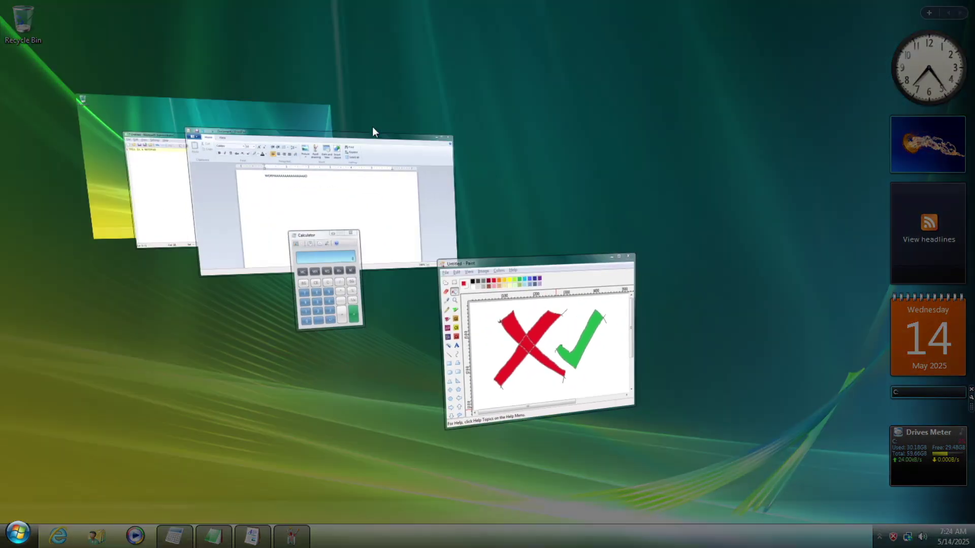
key(Tab)
key(Tab)
key(Tab)
key(super)
key(super+Tab)
key(Tab)
key(super)
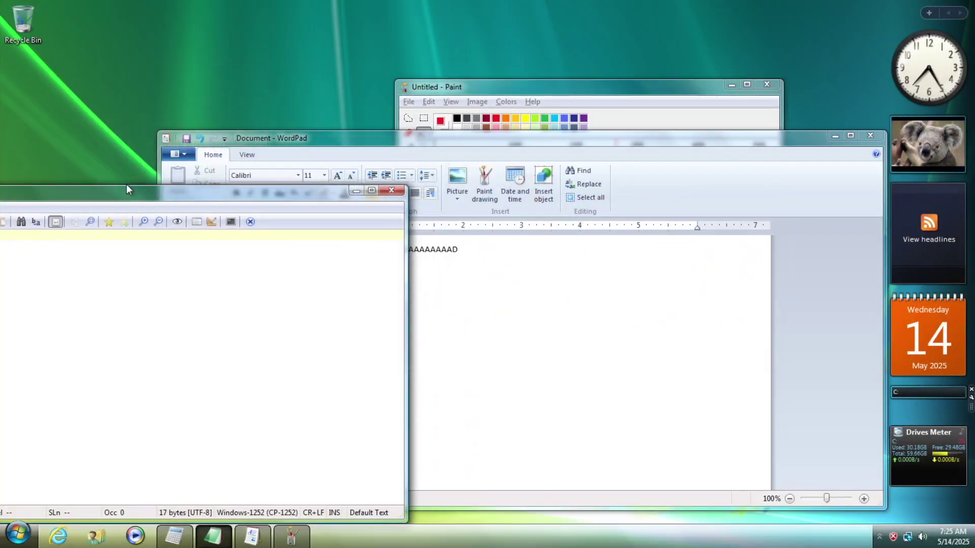
- Snap Notepad3 left, maximise it at the top, snap it right, then float it again
drag(126, 189, 1, 160)
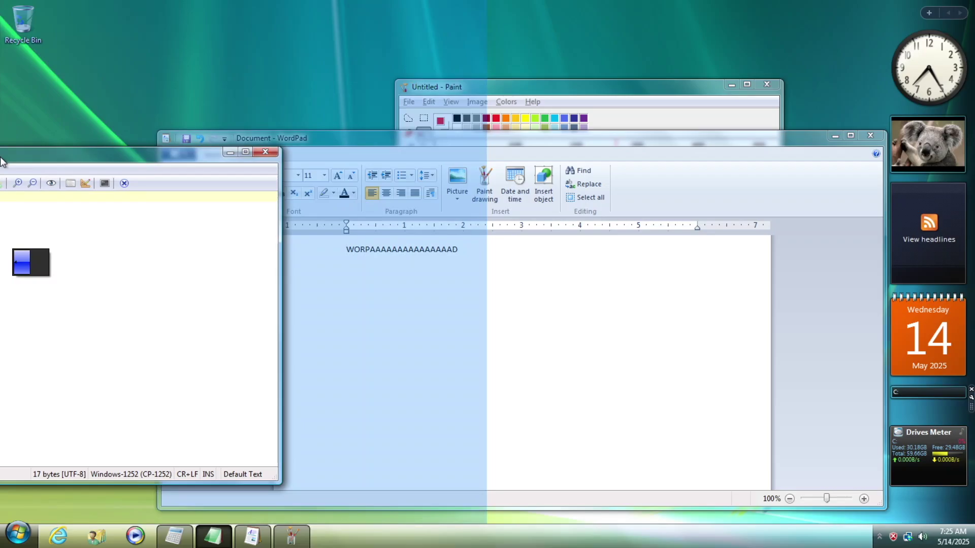
drag(2, 160, 521, 6)
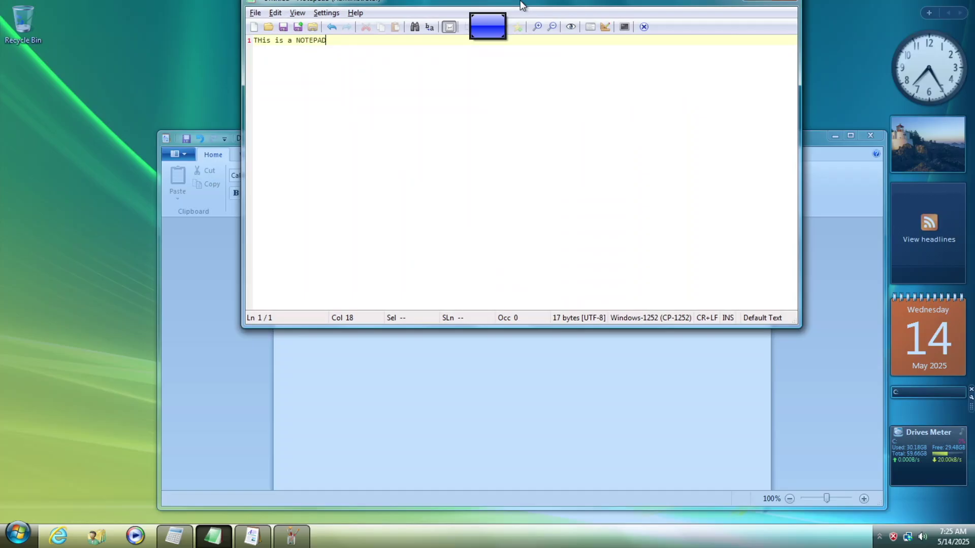
drag(522, 6, 971, 171)
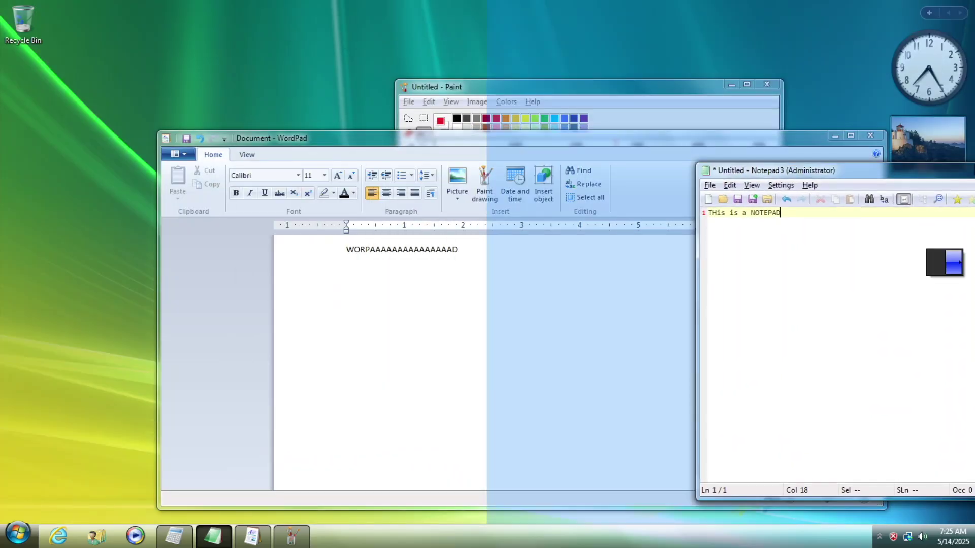
mouse_move(971, 171)
mouse_down()
mouse_move(892, 440)
mouse_move(973, 545)
mouse_move(973, 386)
mouse_move(770, 6)
mouse_move(1, 235)
mouse_move(386, 161)
mouse_move(355, 115)
mouse_up()
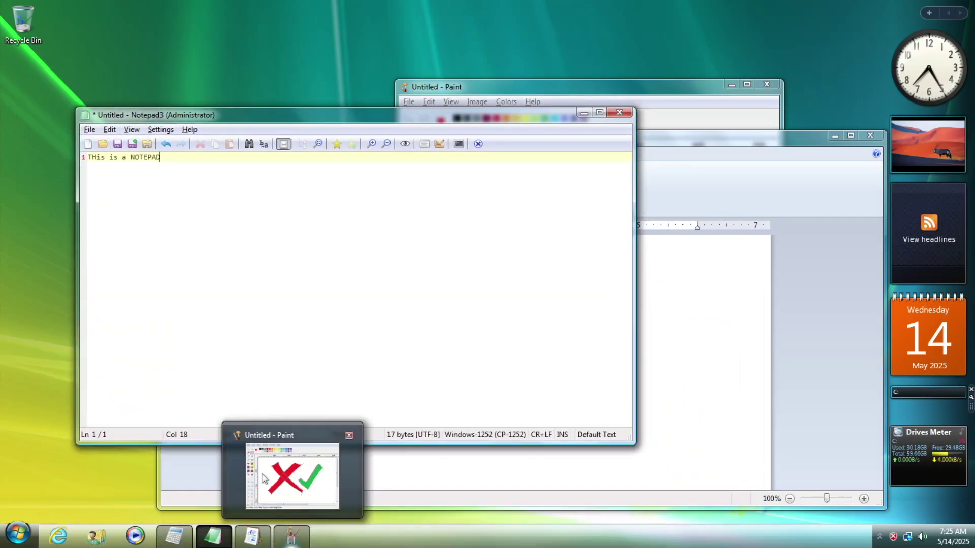
mouse_move(328, 116)
mouse_down()
mouse_move(333, 136)
mouse_move(342, 124)
mouse_move(412, 157)
mouse_move(331, 150)
mouse_up()
- Show the desktop, open Start, and clear the fruitless 'meeting space' search
key(super+d)
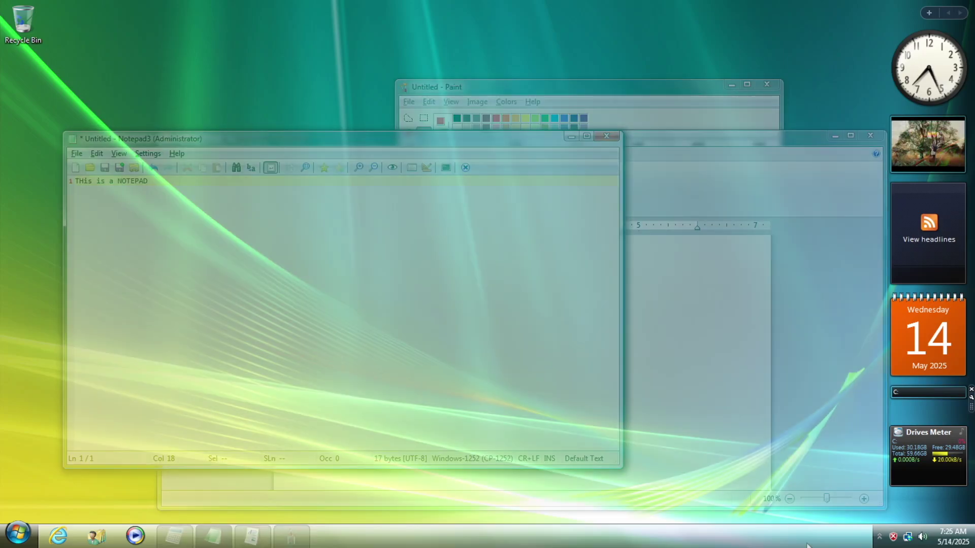
key(super)
text(cmd)
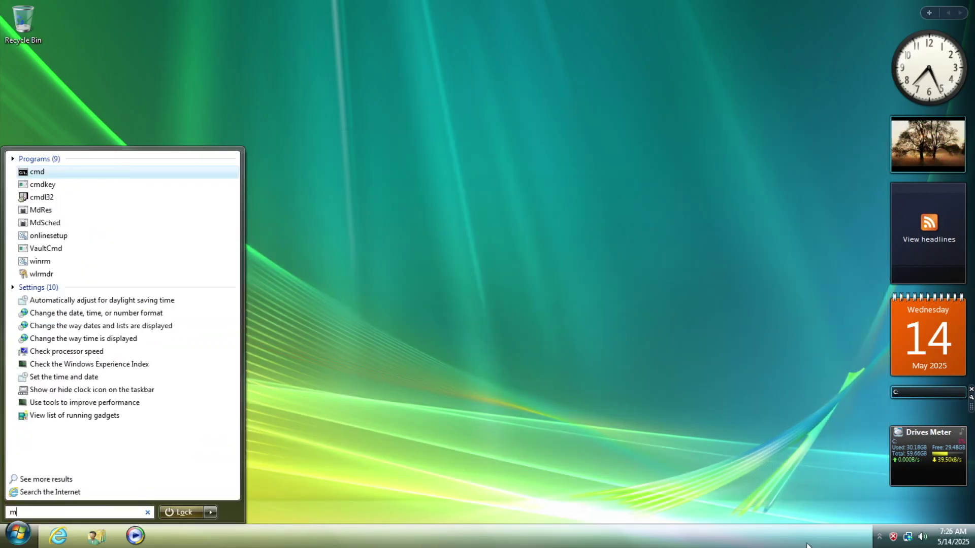
text(eeting)
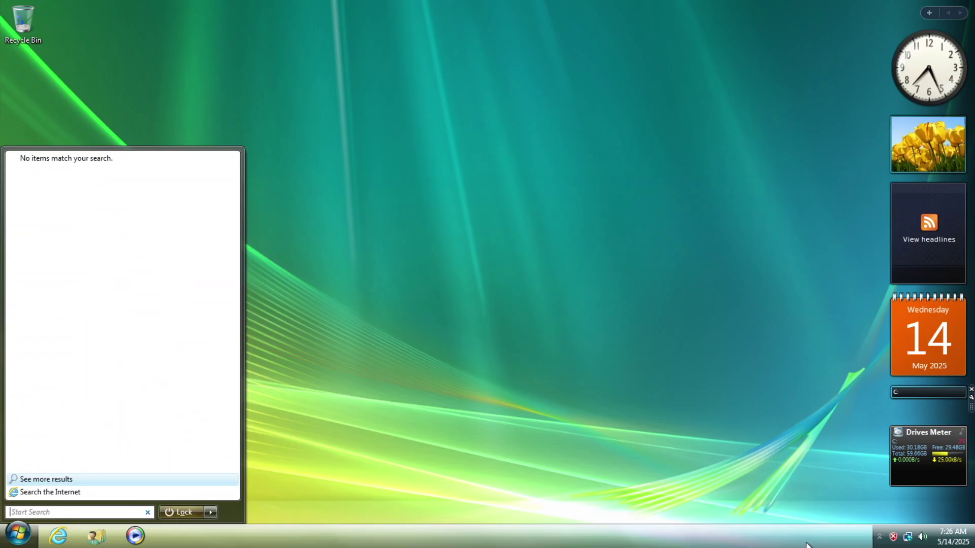
key(Escape)
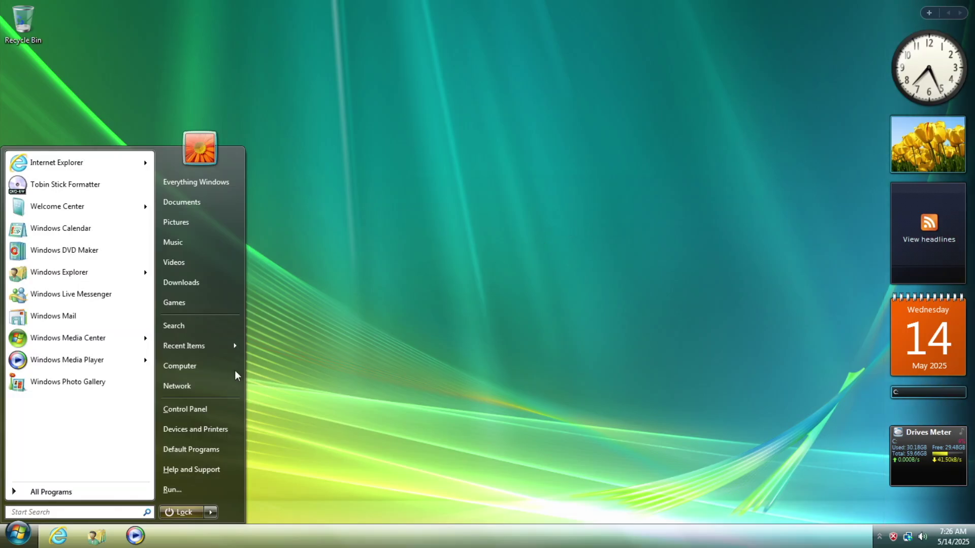
- Open All Programs and expand WizTree, WinRAR, Winaero Tweaker, Startup, Recuva and Games
click(51, 492)
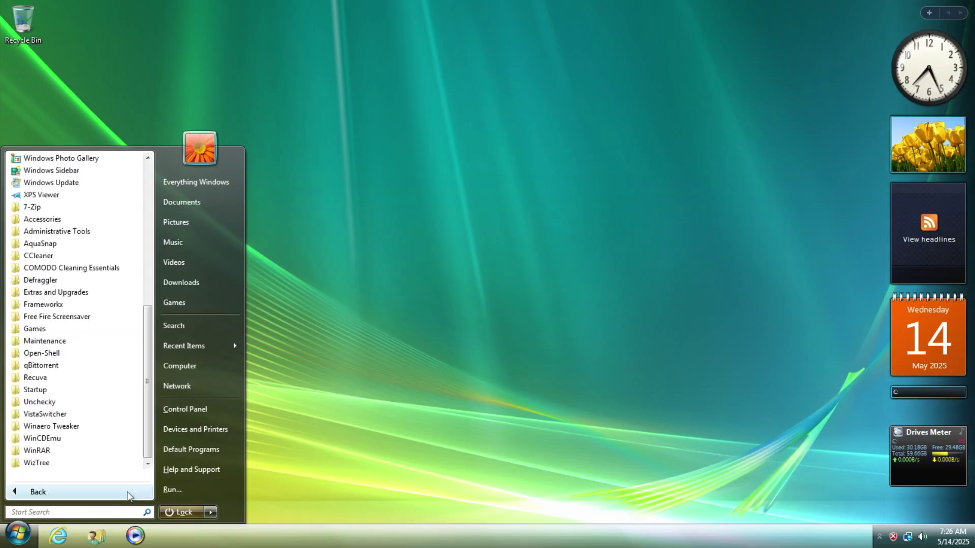
mouse_move(146, 457)
mouse_down()
mouse_move(149, 322)
mouse_move(150, 426)
mouse_up()
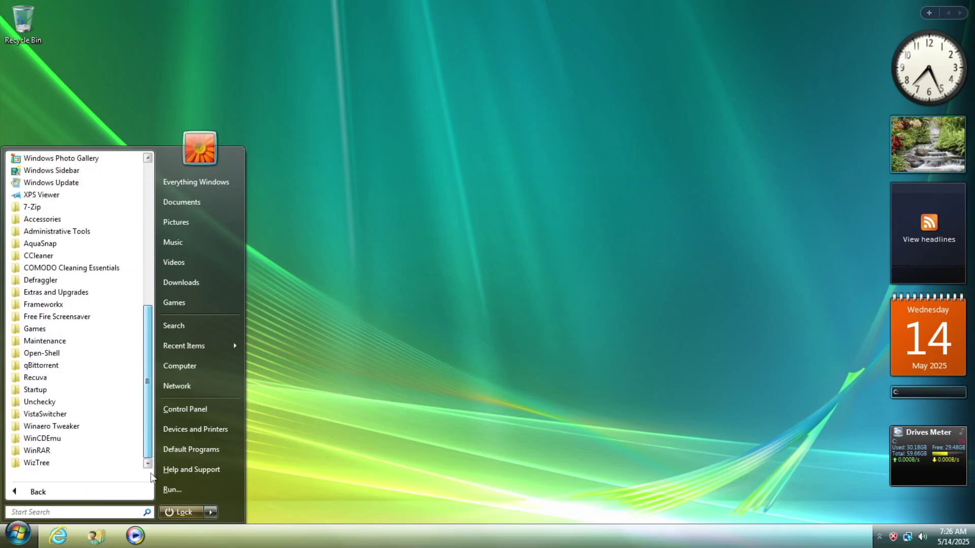
click(37, 463)
click(86, 427)
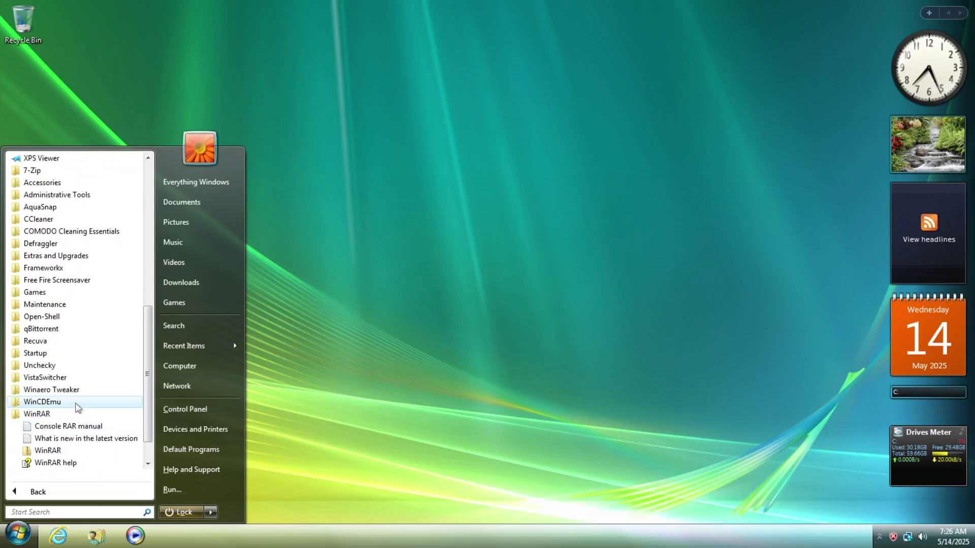
click(75, 390)
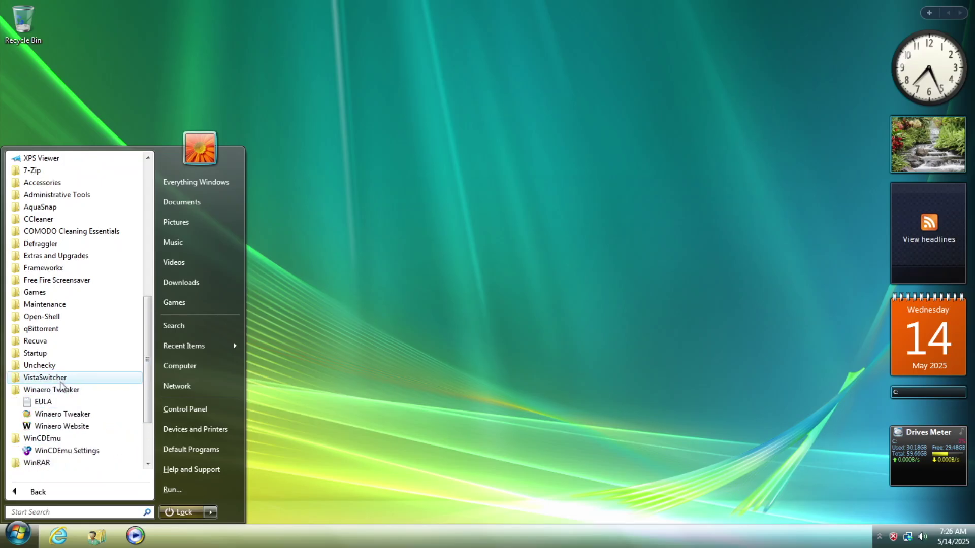
click(63, 378)
click(53, 354)
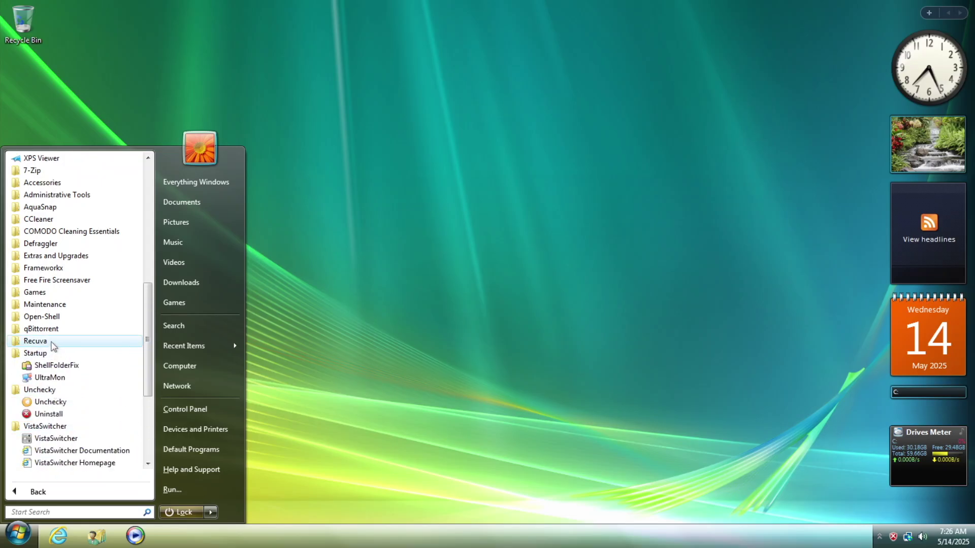
click(54, 330)
click(46, 304)
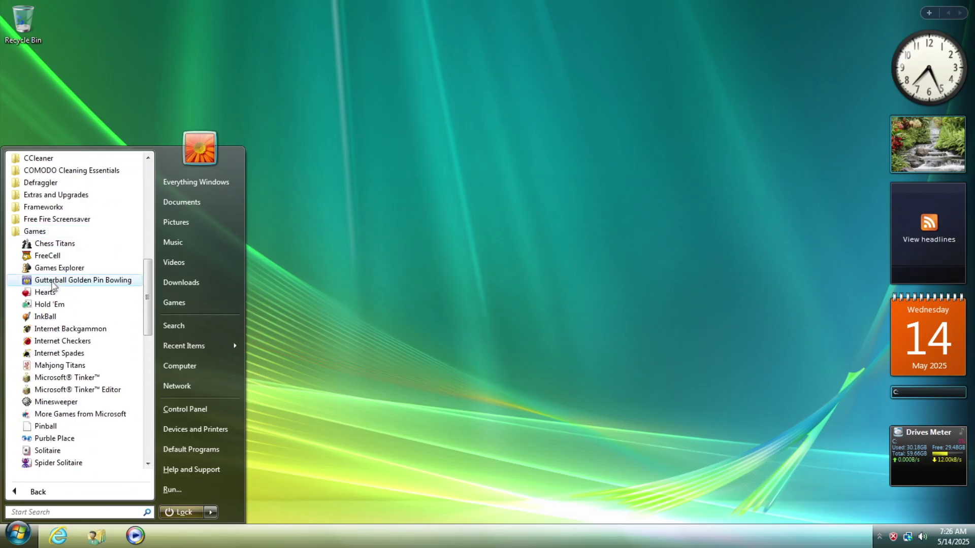